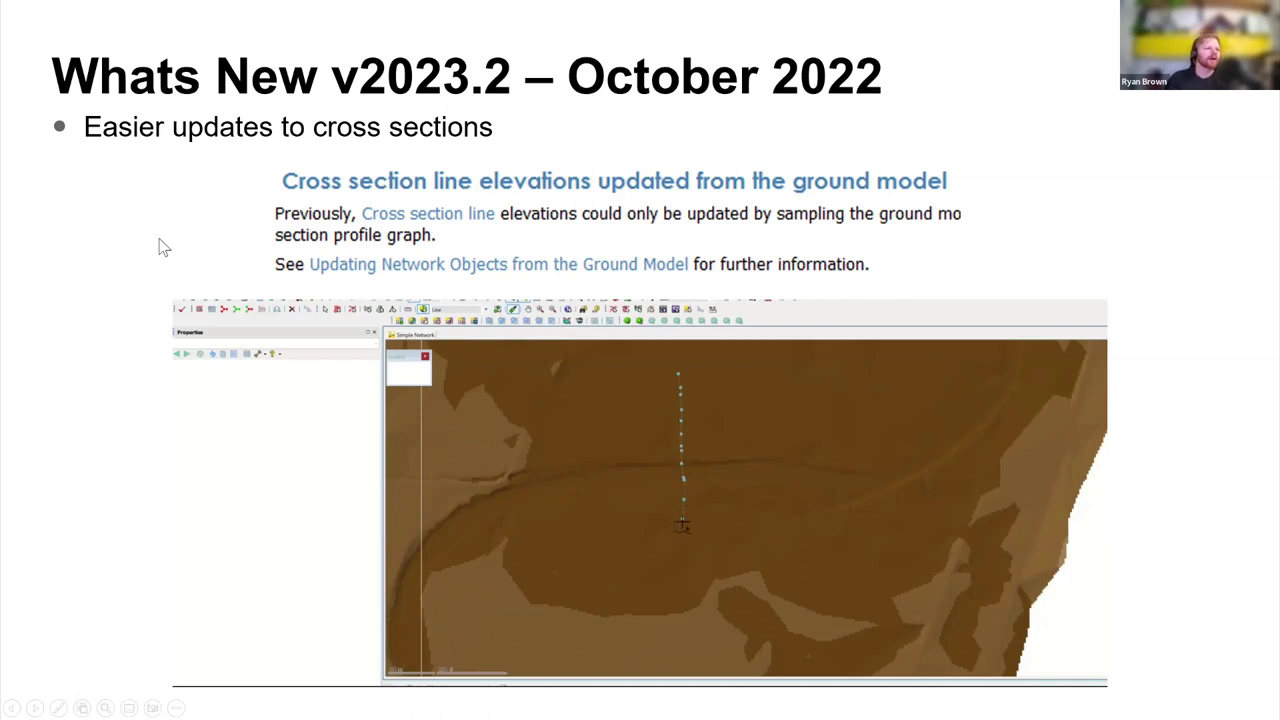
{"action": "key", "text": "Right"}
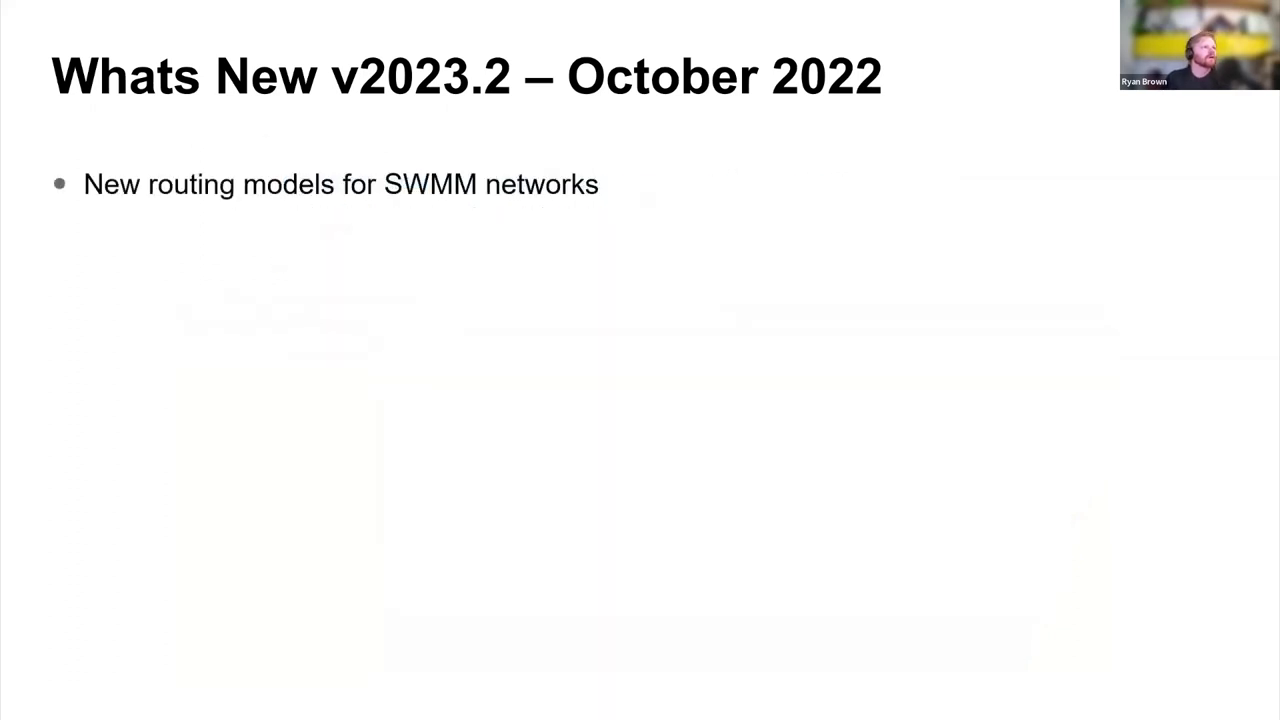
{"action": "key", "text": "Right"}
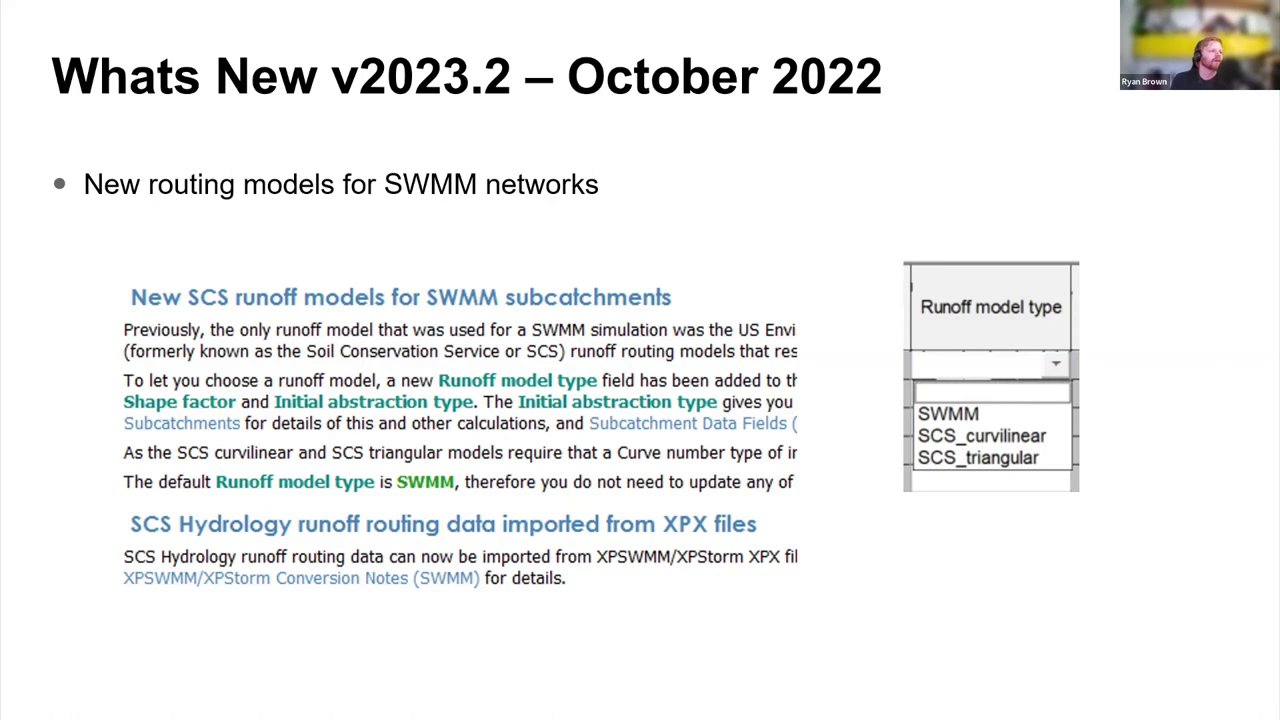
{"action": "key", "text": "Right"}
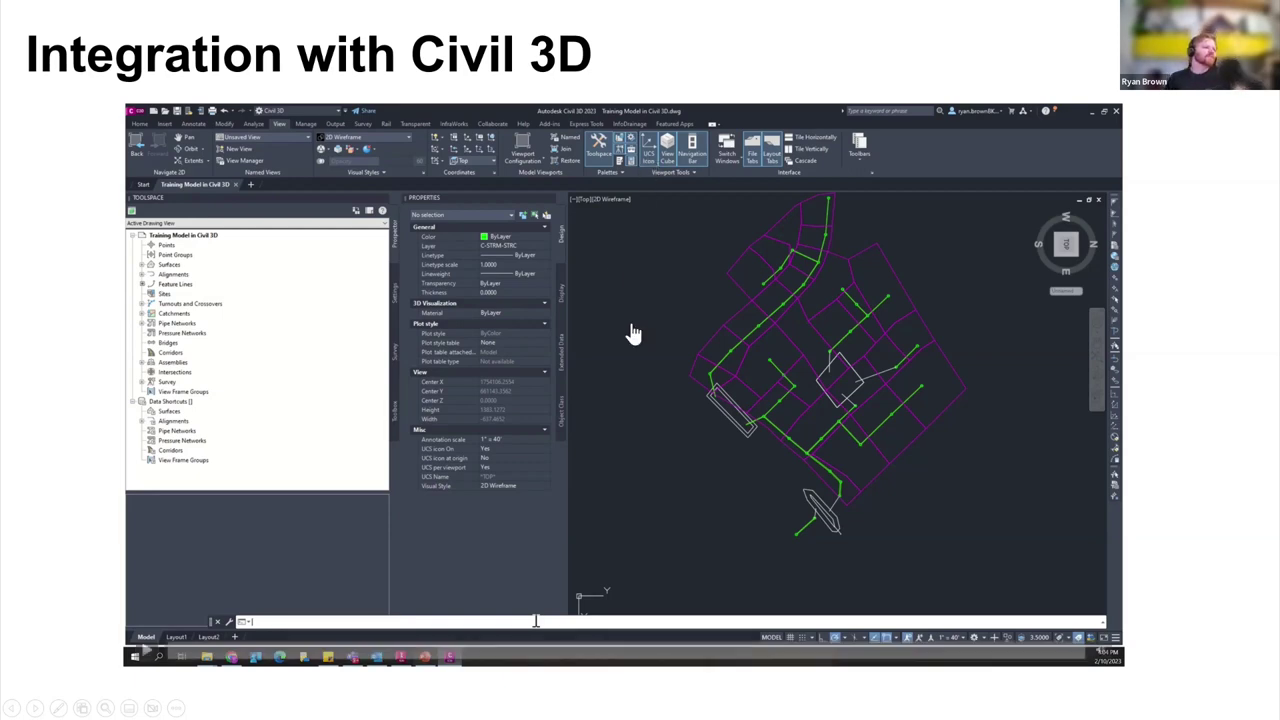
{"action": "mouse_move", "coordinate": [130, 655]}
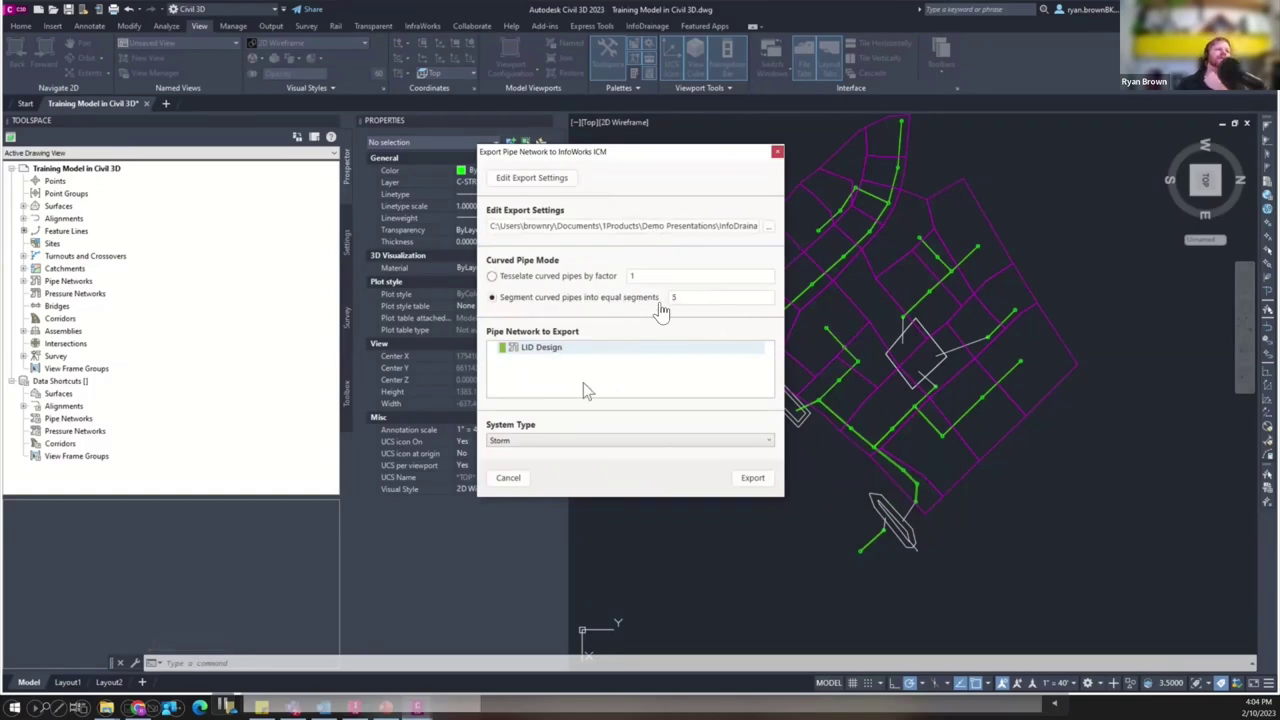
Export the LID Design storm pipe network to InfoWorks ICM, overwriting the existing CSV file, and close the export report
{"action": "left_click", "coordinate": [753, 479]}
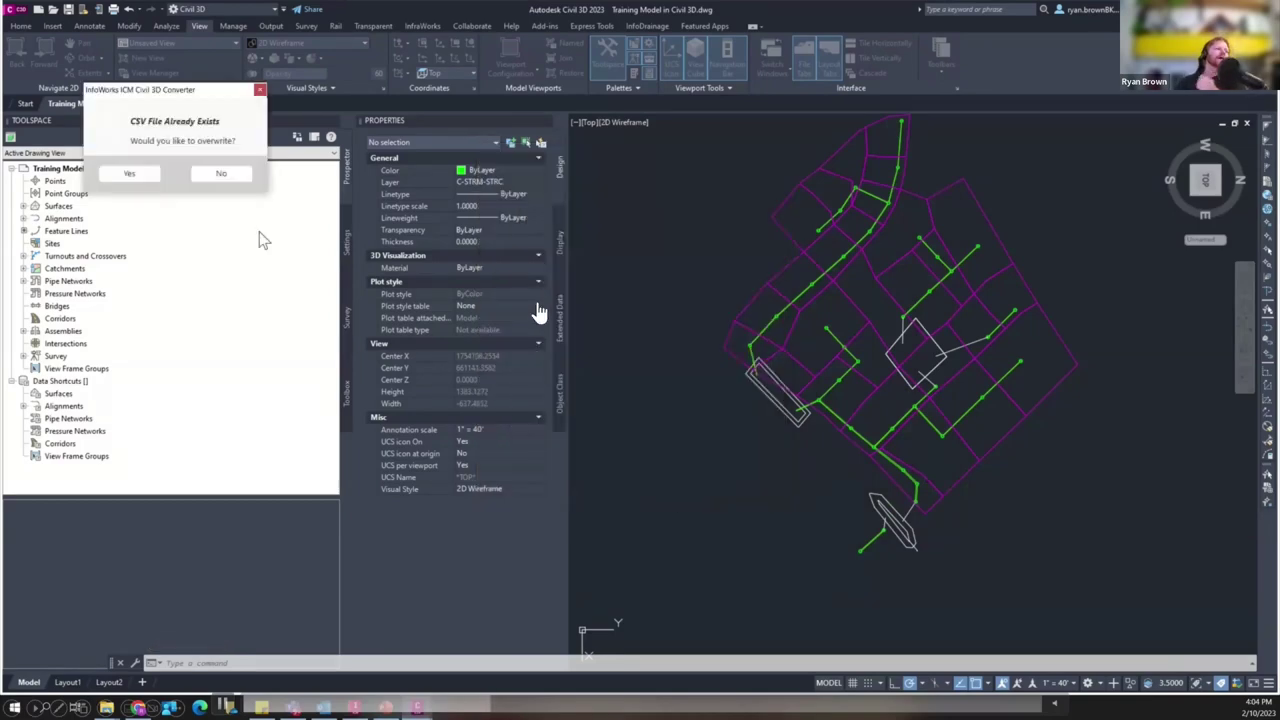
{"action": "left_click", "coordinate": [135, 175]}
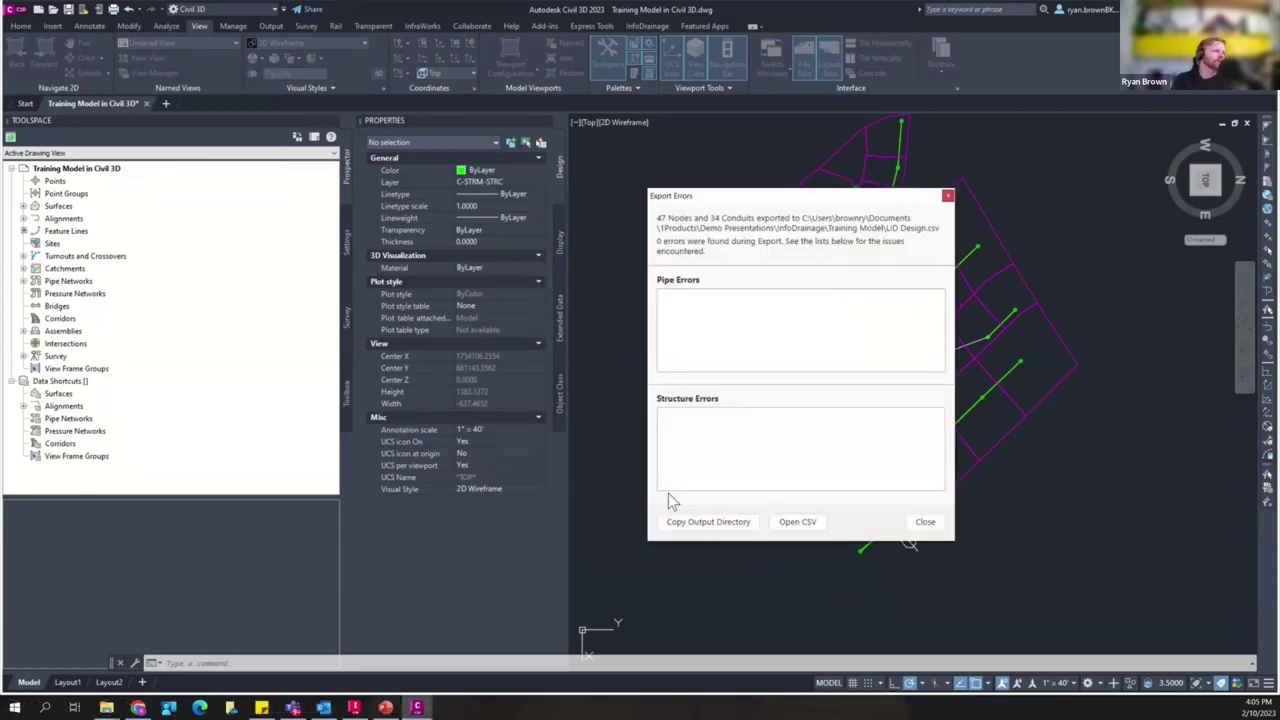
{"action": "left_click_drag", "start_coordinate": [735, 201], "coordinate": [540, 143]}
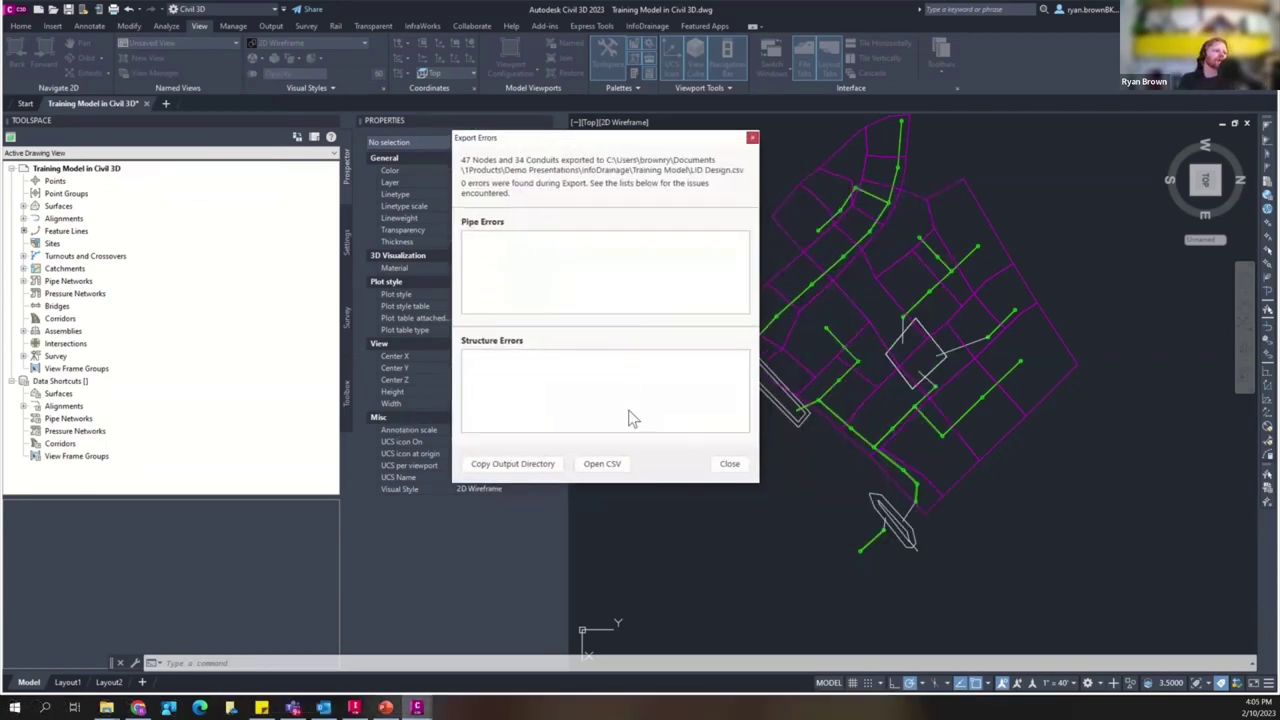
{"action": "left_click", "coordinate": [730, 464]}
Switch to InfoWorks ICM and set up a CSV import/update for the Simple Network
{"action": "key", "text": "alt+Tab"}
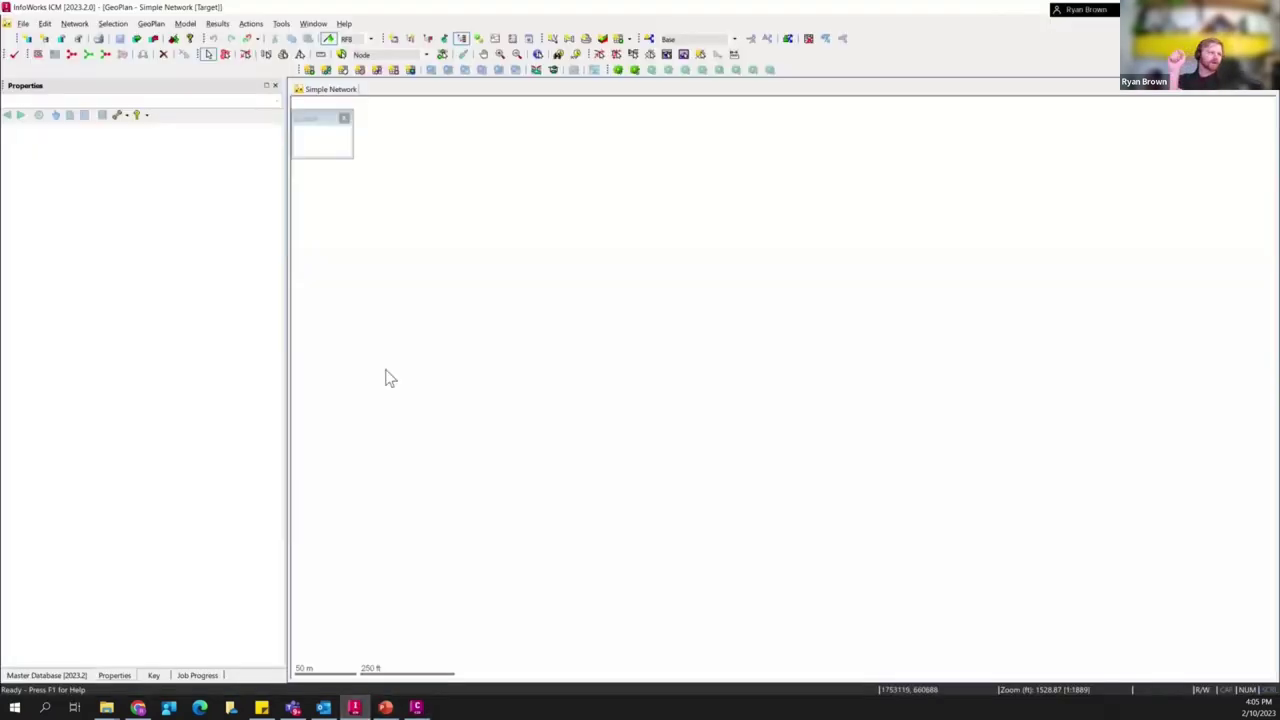
{"action": "left_click", "coordinate": [75, 24]}
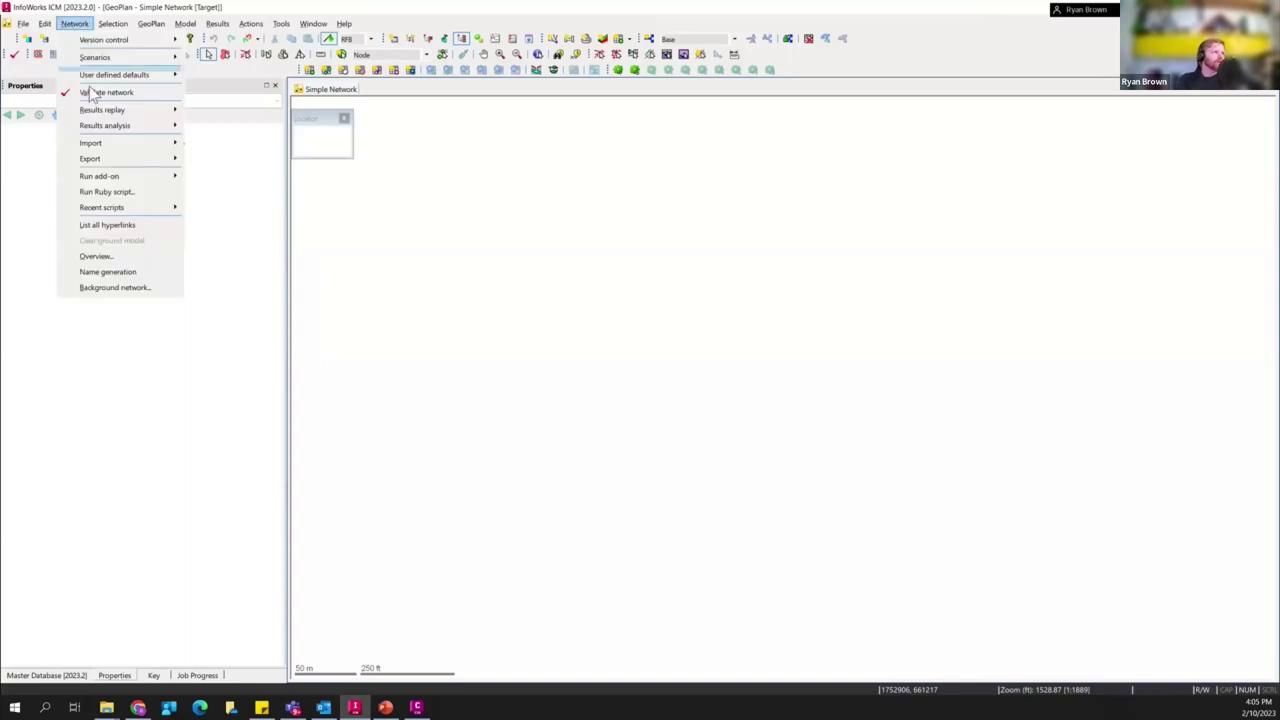
{"action": "mouse_move", "coordinate": [157, 143]}
{"action": "left_click", "coordinate": [240, 192]}
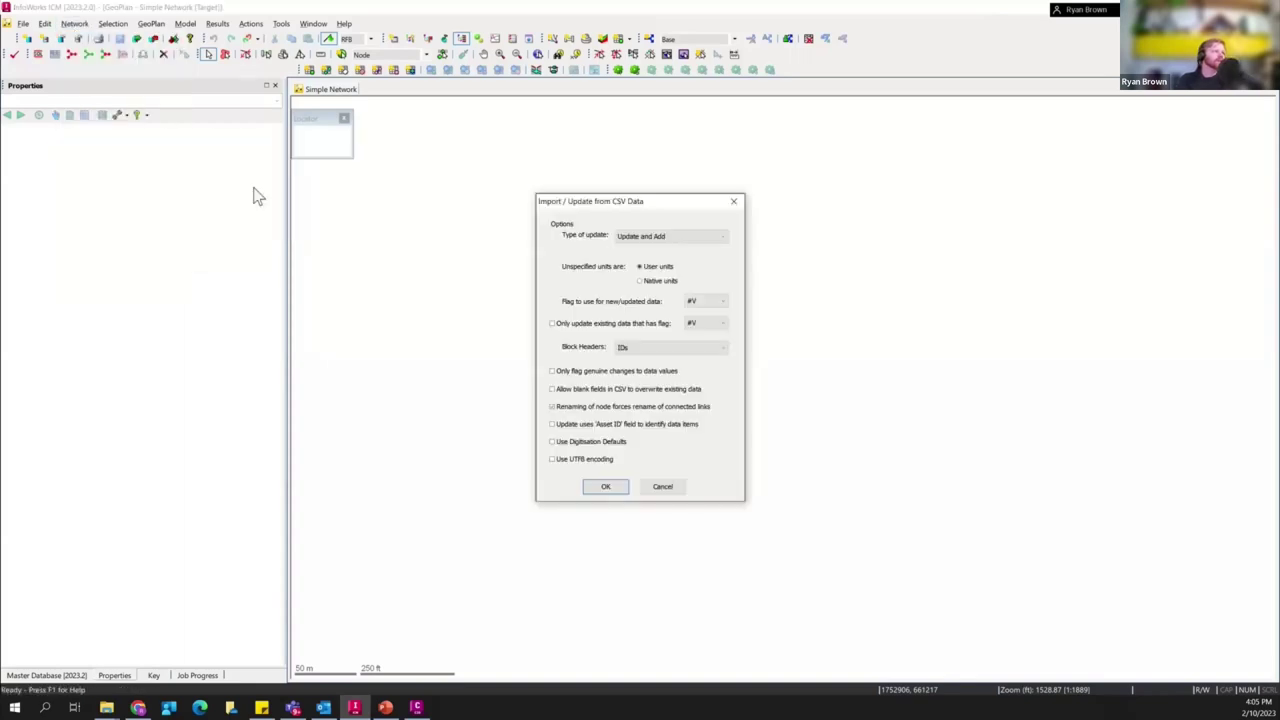
{"action": "left_click", "coordinate": [650, 240]}
{"action": "left_click", "coordinate": [651, 252]}
{"action": "left_click", "coordinate": [614, 487]}
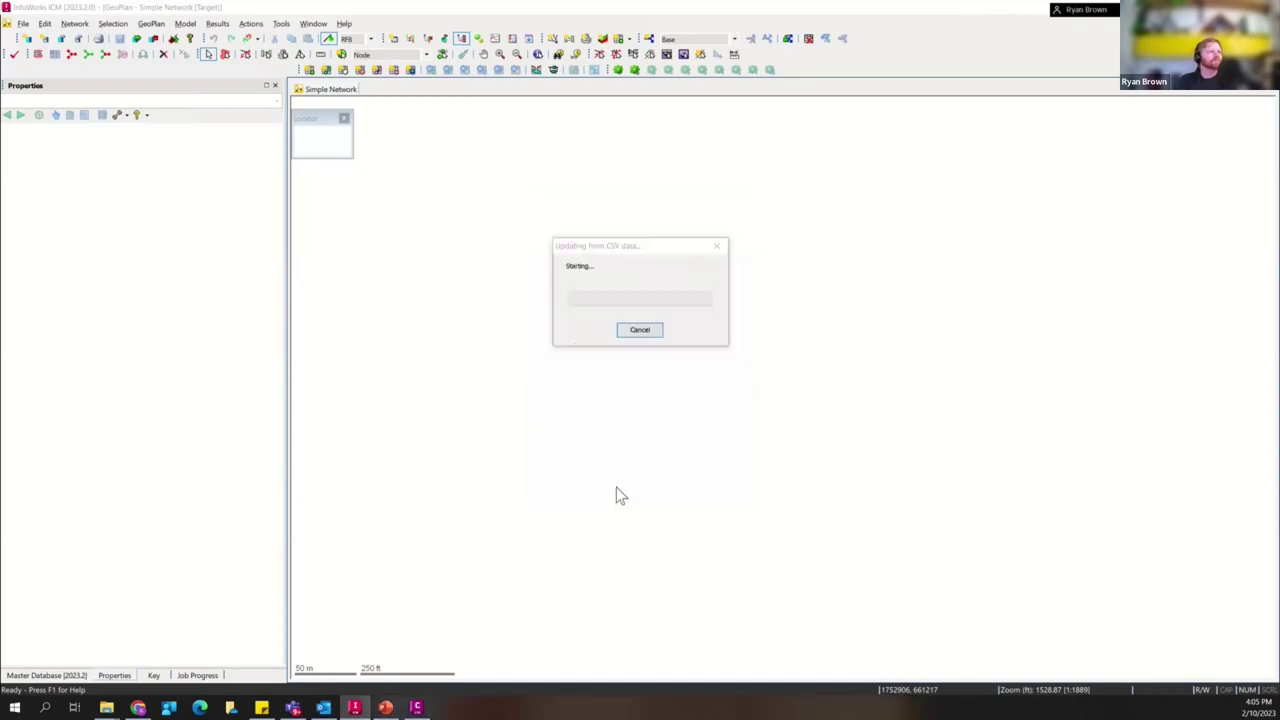
Import LID Design.csv into the Simple Network and close the update results report
{"action": "left_click", "coordinate": [620, 243]}
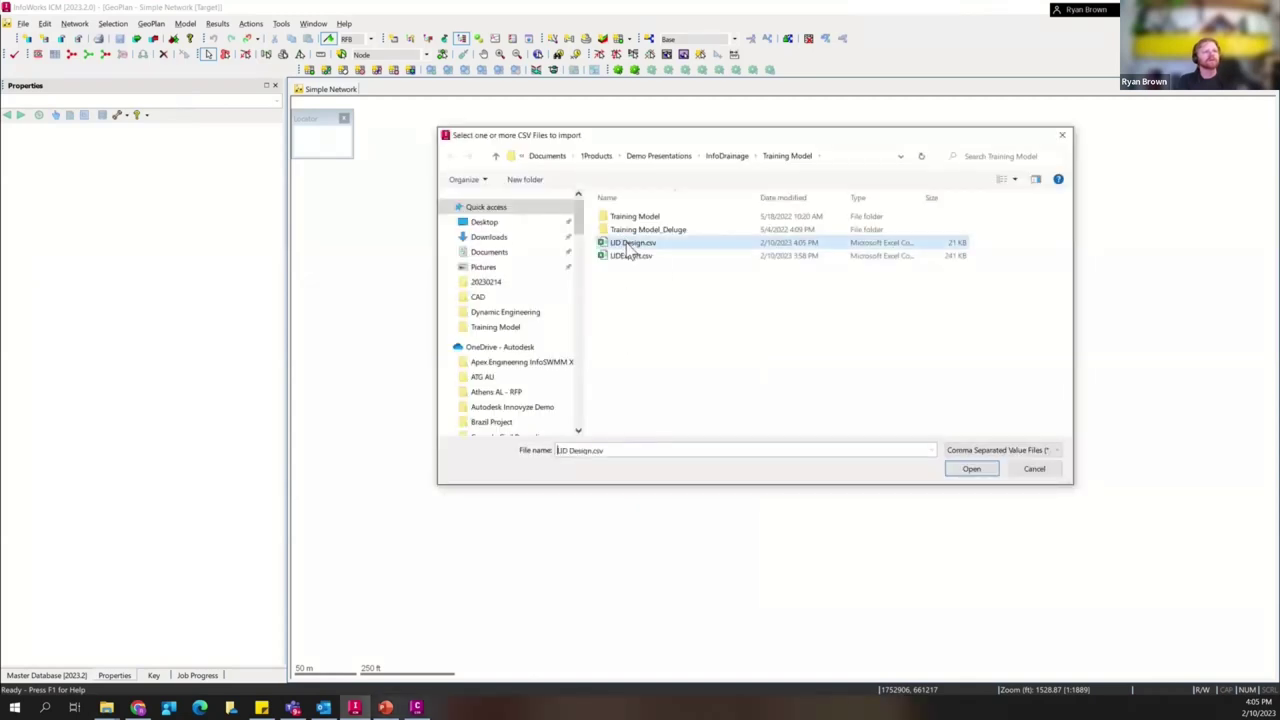
{"action": "left_click", "coordinate": [971, 469]}
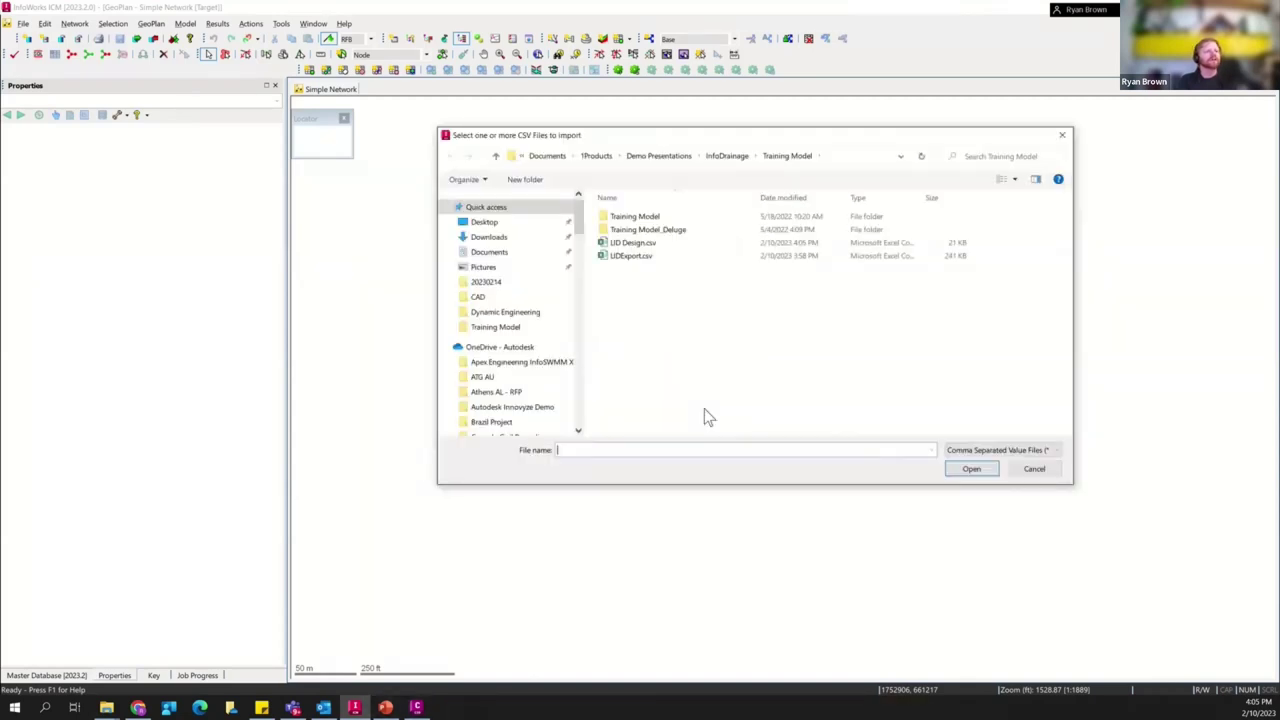
{"action": "left_click", "coordinate": [1015, 474]}
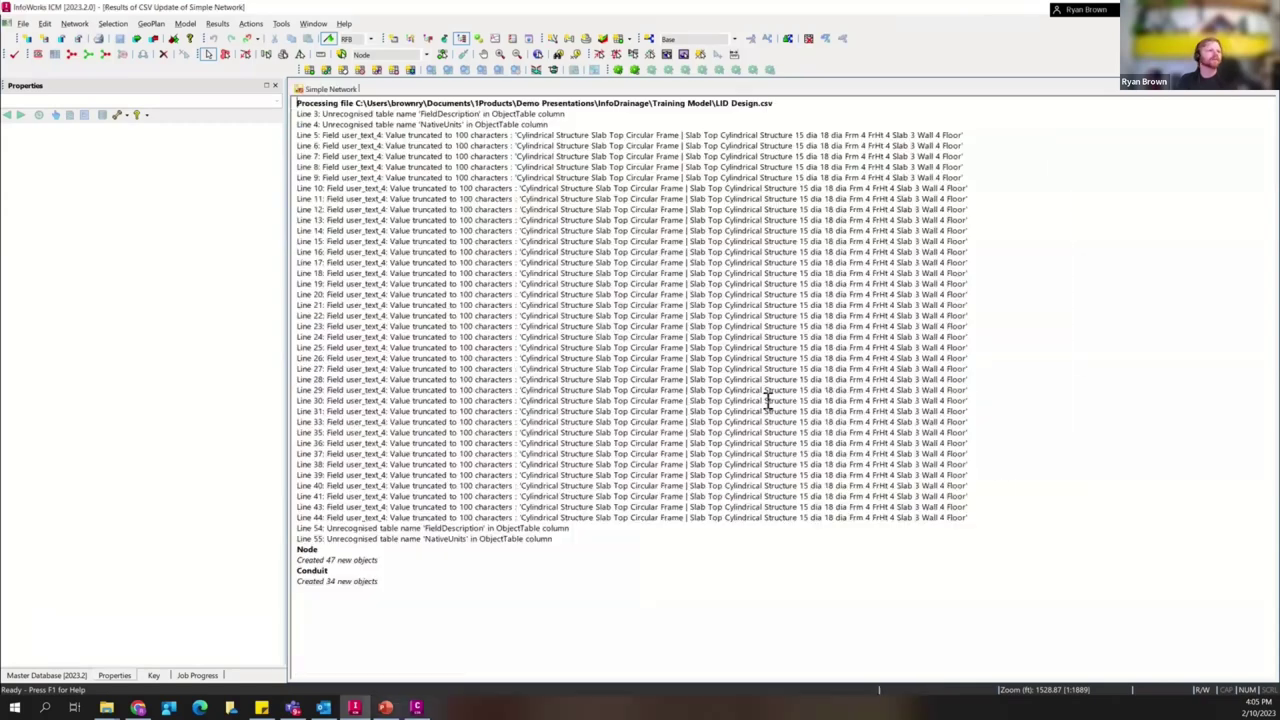
{"action": "right_click", "coordinate": [488, 90]}
{"action": "left_click", "coordinate": [492, 100]}
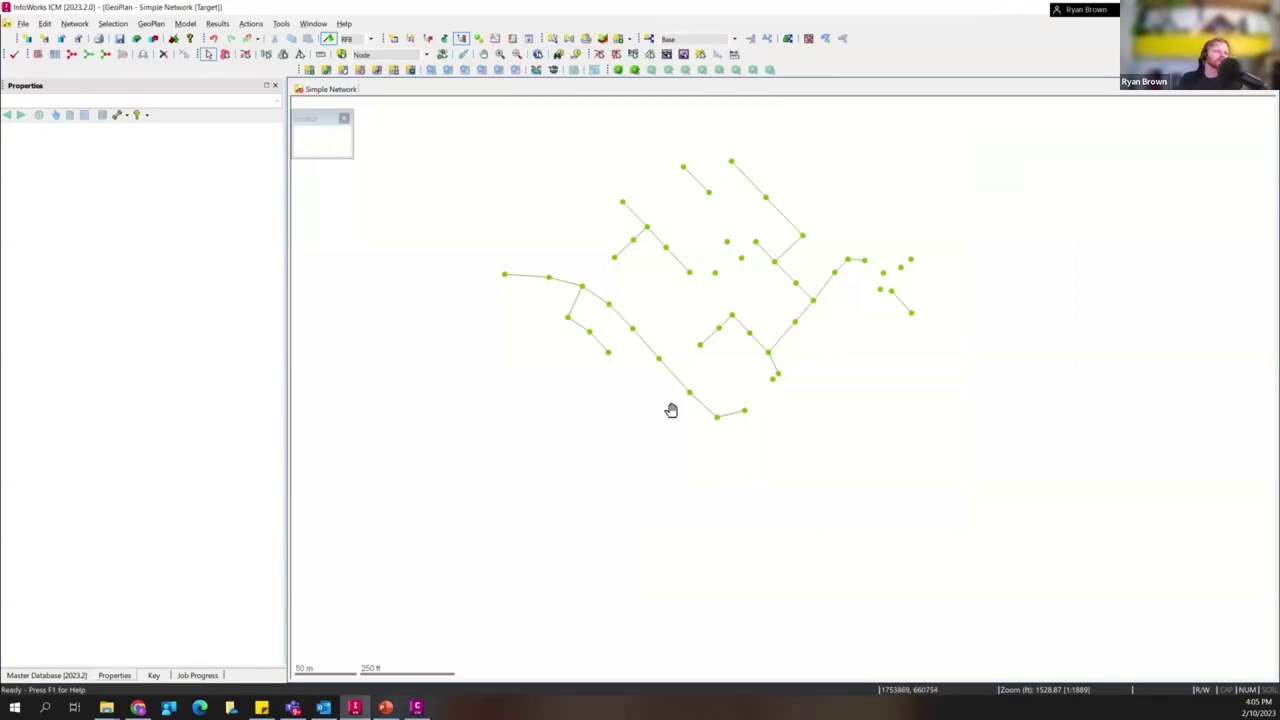
Inspect the properties of the conduit from S4 to S5 and the conduit from S8 to Swale Inlet
{"action": "left_click", "coordinate": [624, 352]}
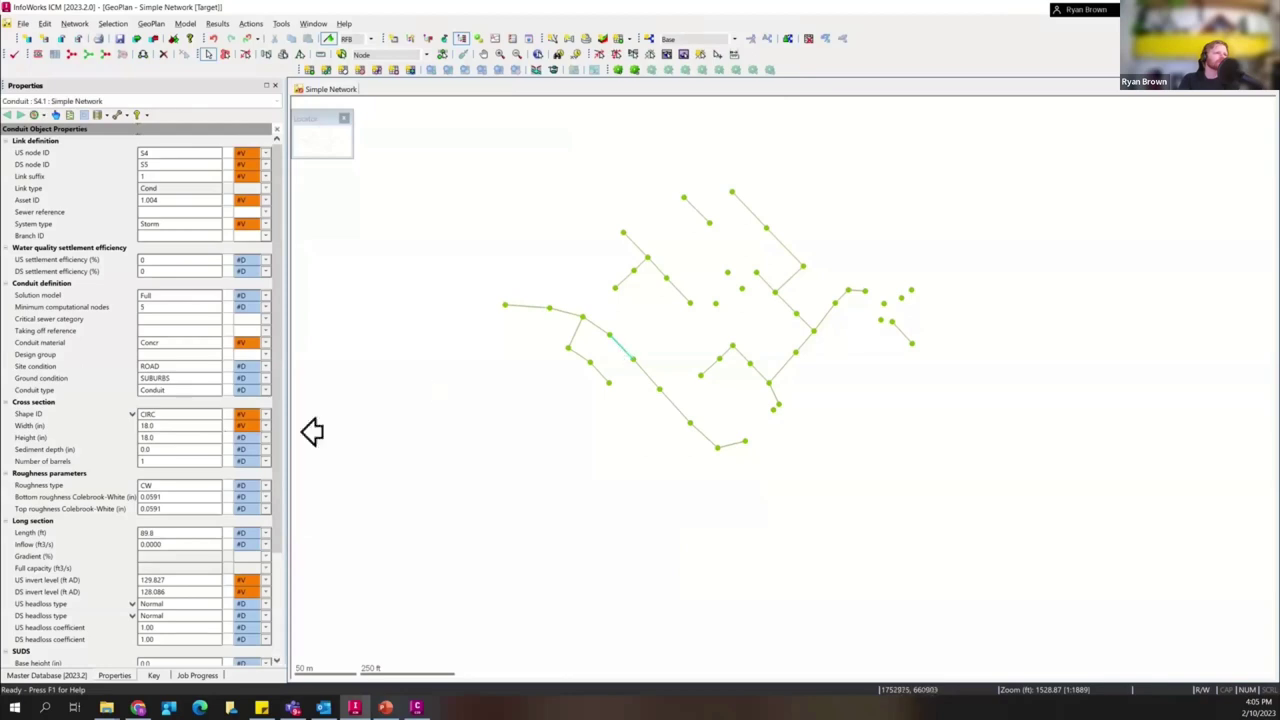
{"action": "scroll", "coordinate": [214, 403], "scroll_direction": "down", "scroll_amount": 3}
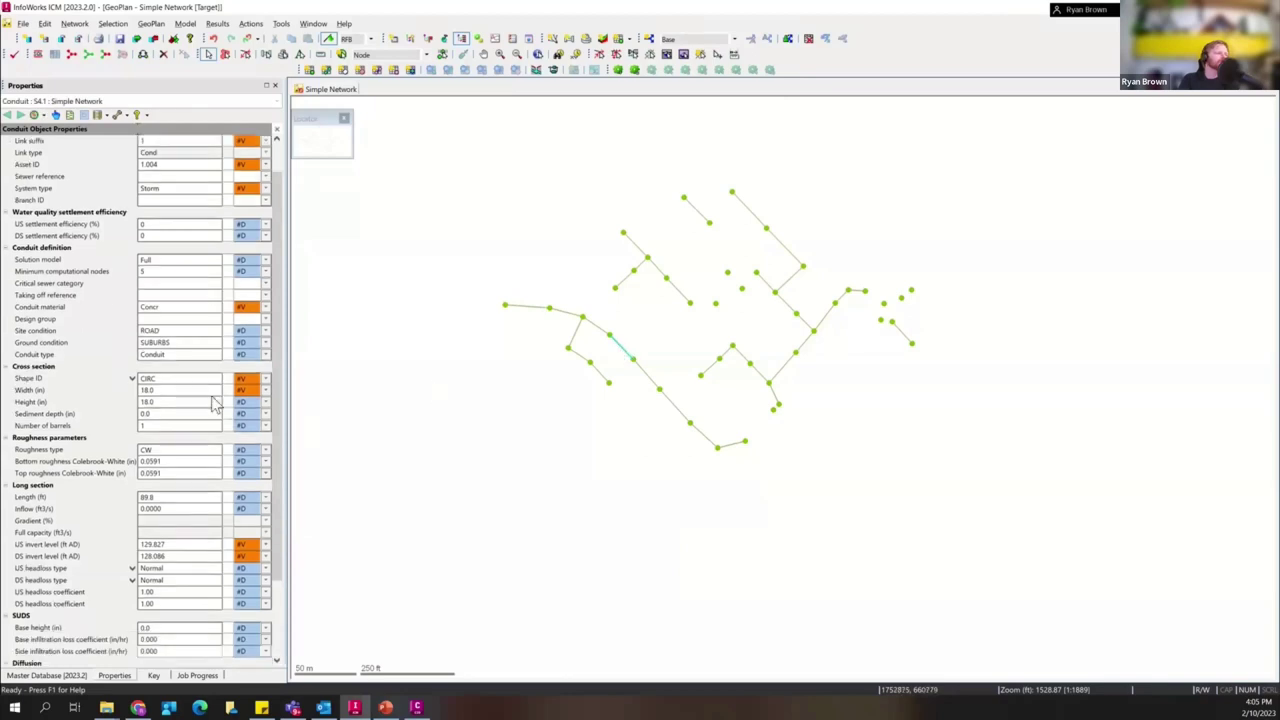
{"action": "left_click", "coordinate": [730, 449]}
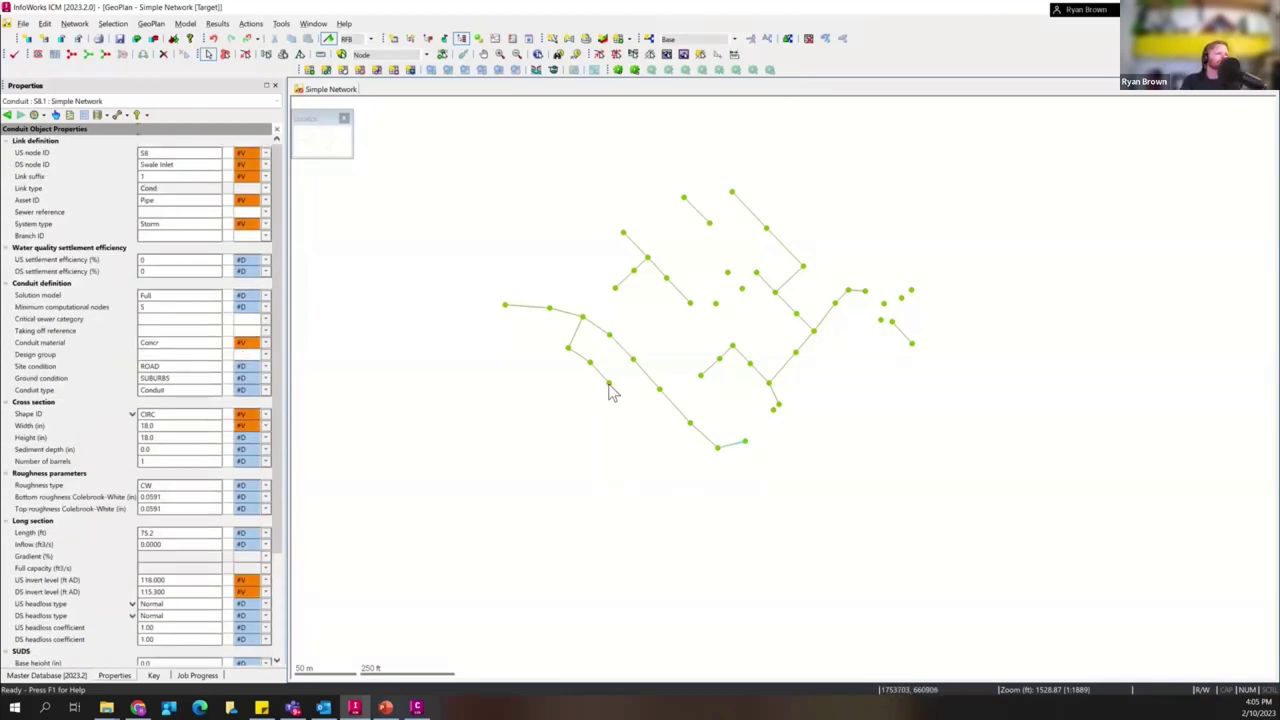
Relocate the end node of the southwestern branch farther south and the end node of the eastern branch farther north
{"action": "left_click", "coordinate": [443, 54]}
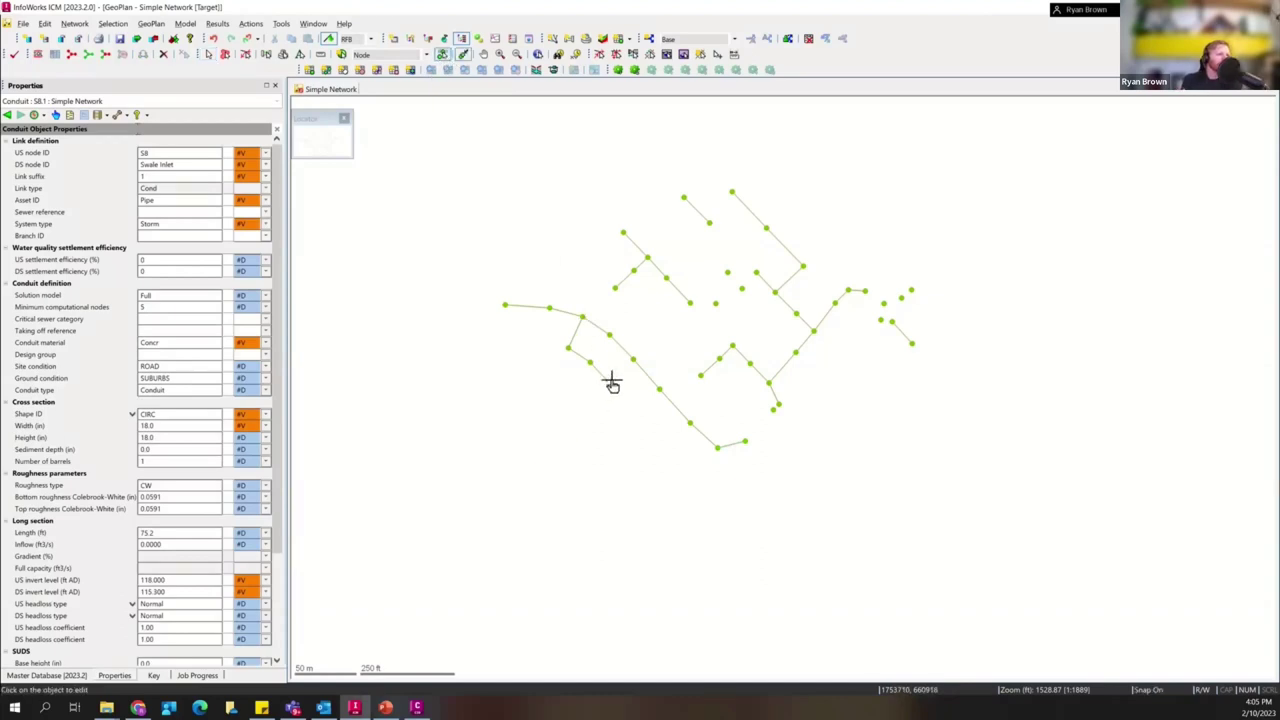
{"action": "left_click_drag", "start_coordinate": [610, 382], "coordinate": [574, 473]}
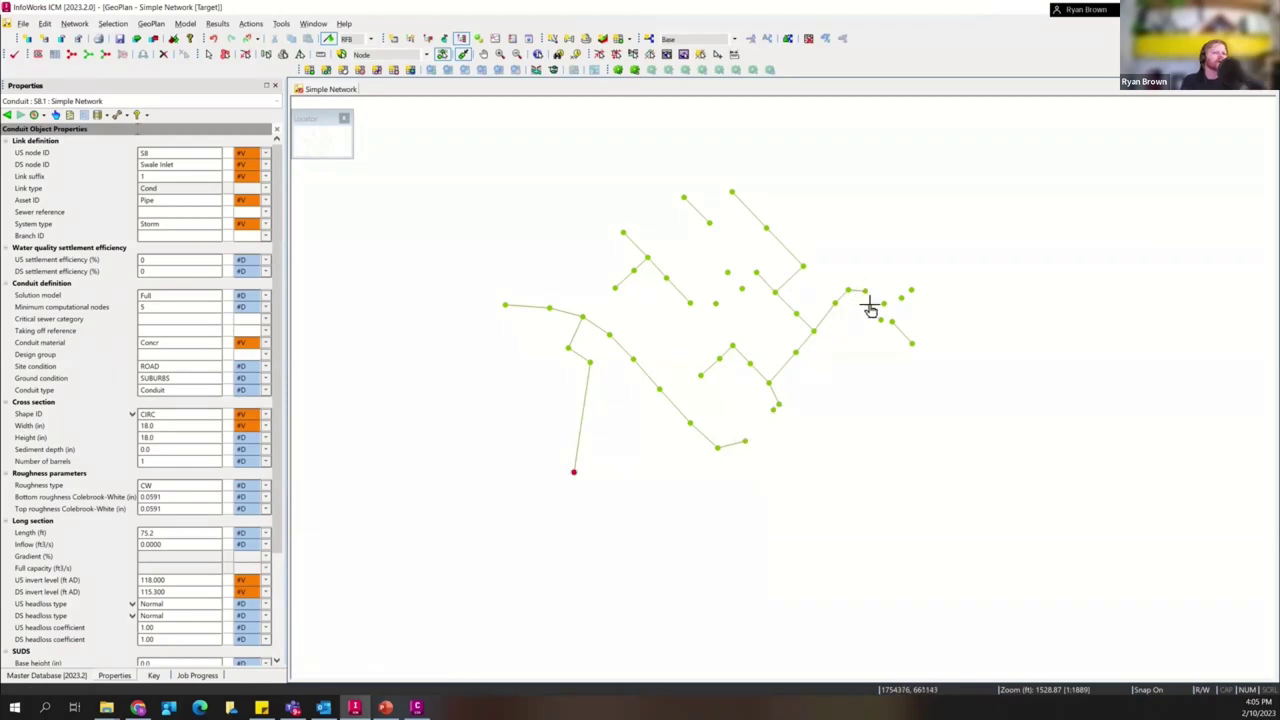
{"action": "left_click_drag", "start_coordinate": [864, 291], "coordinate": [848, 196]}
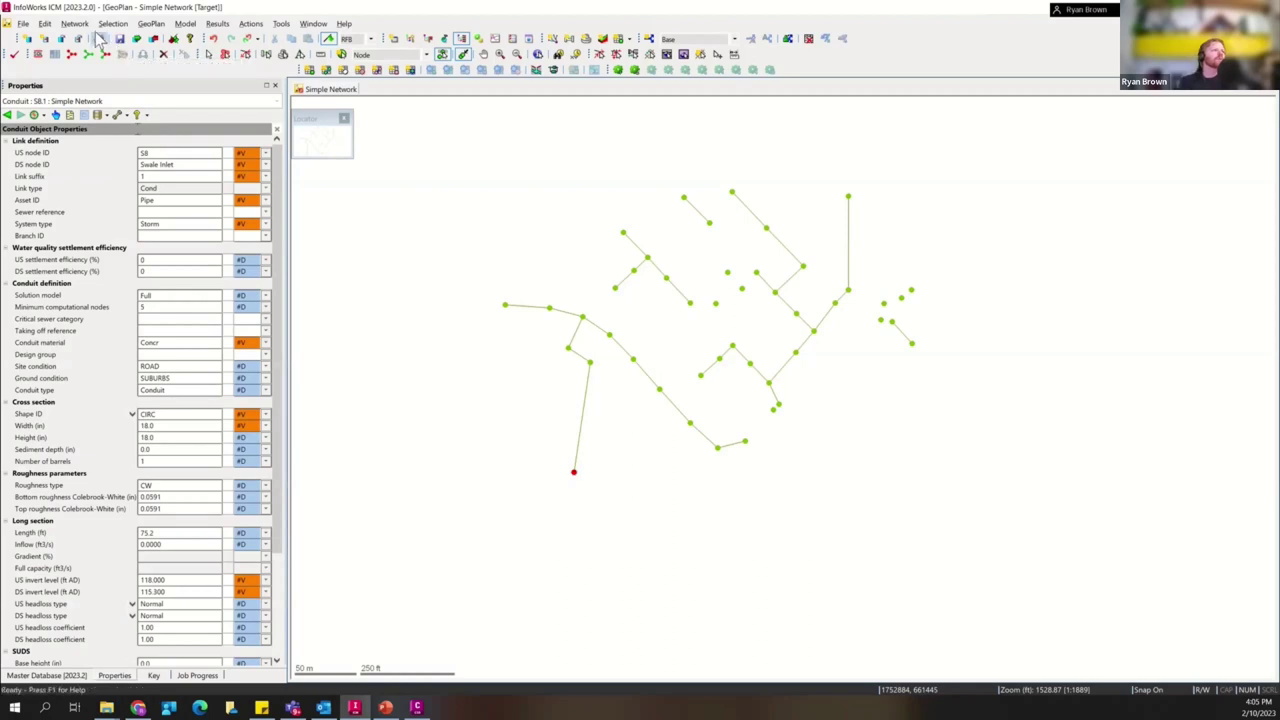
Export the network to a single CSV file with the object type column included, overwriting LIDExport.csv
{"action": "left_click", "coordinate": [74, 23]}
{"action": "mouse_move", "coordinate": [100, 159]}
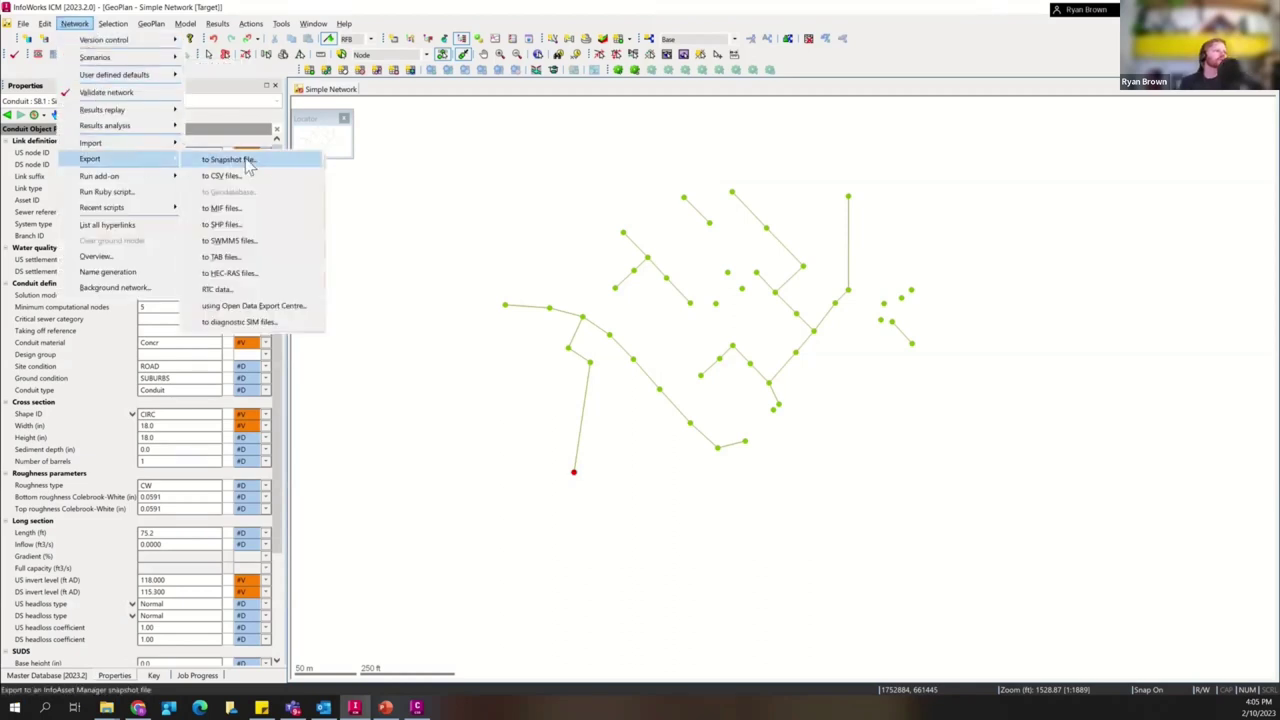
{"action": "left_click", "coordinate": [255, 176]}
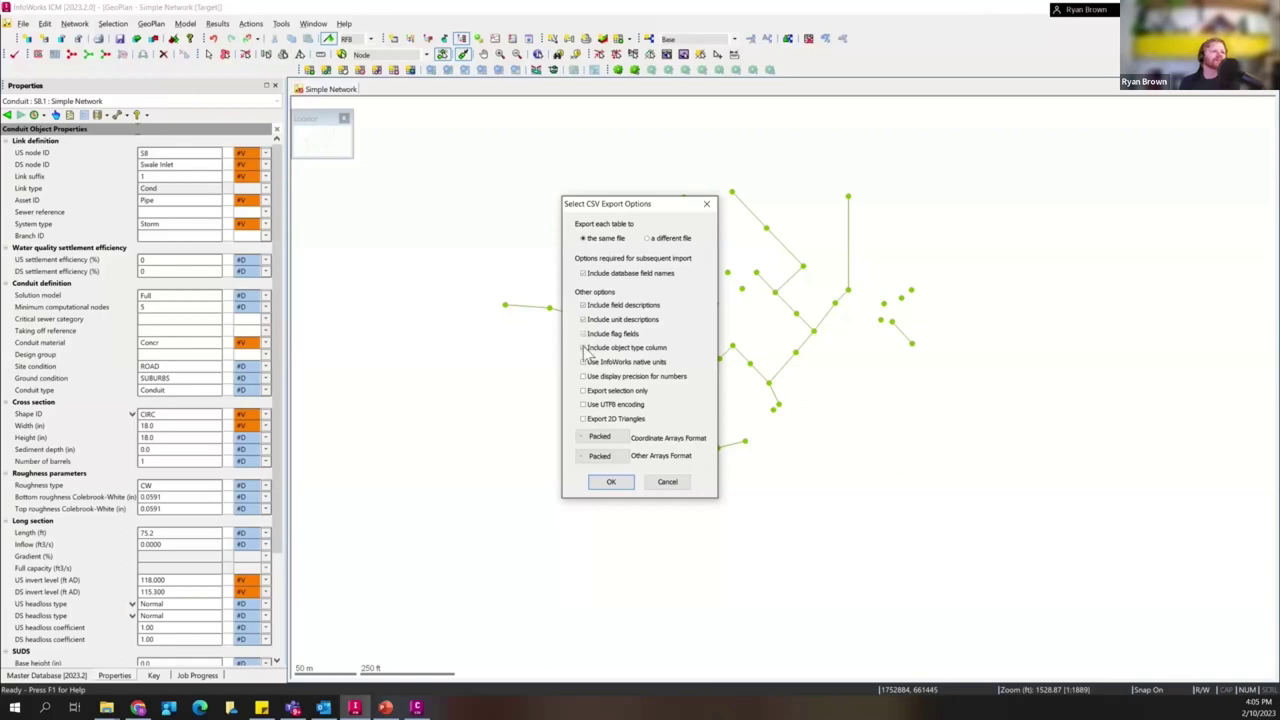
{"action": "left_click", "coordinate": [584, 347]}
{"action": "left_click", "coordinate": [611, 483]}
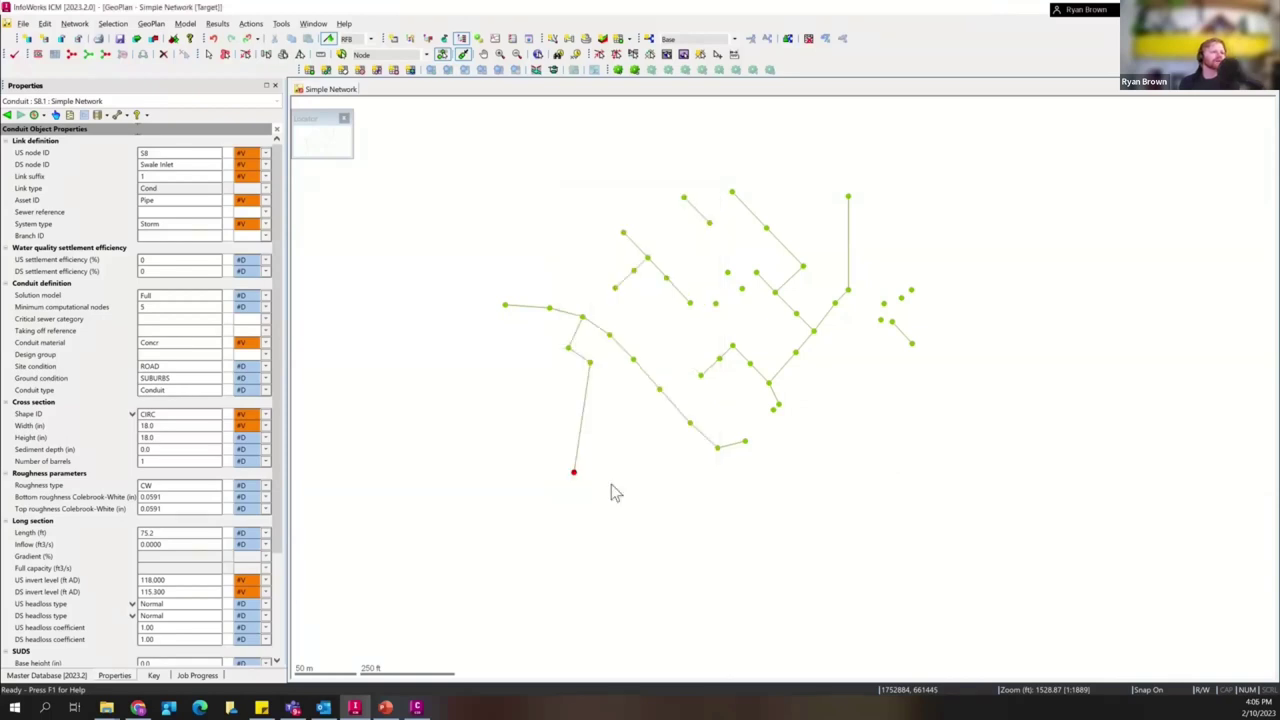
{"action": "left_click", "coordinate": [640, 310]}
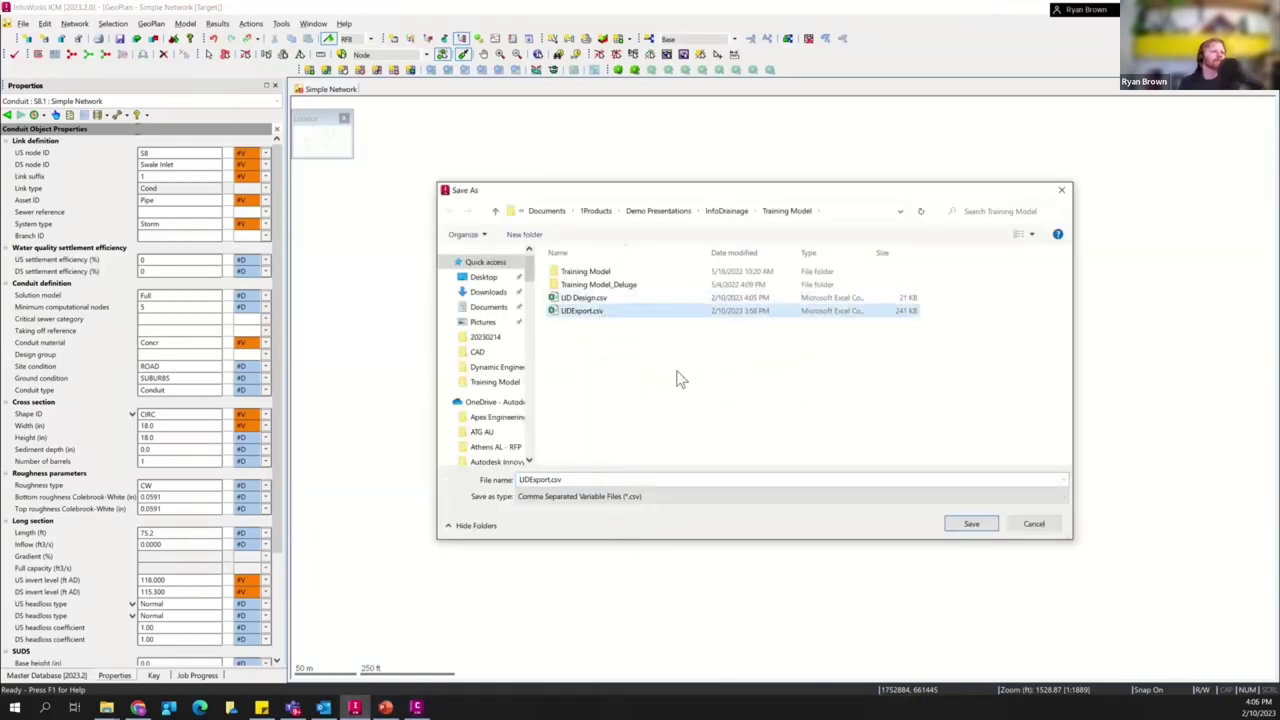
{"action": "left_click", "coordinate": [972, 526]}
{"action": "left_click", "coordinate": [677, 358]}
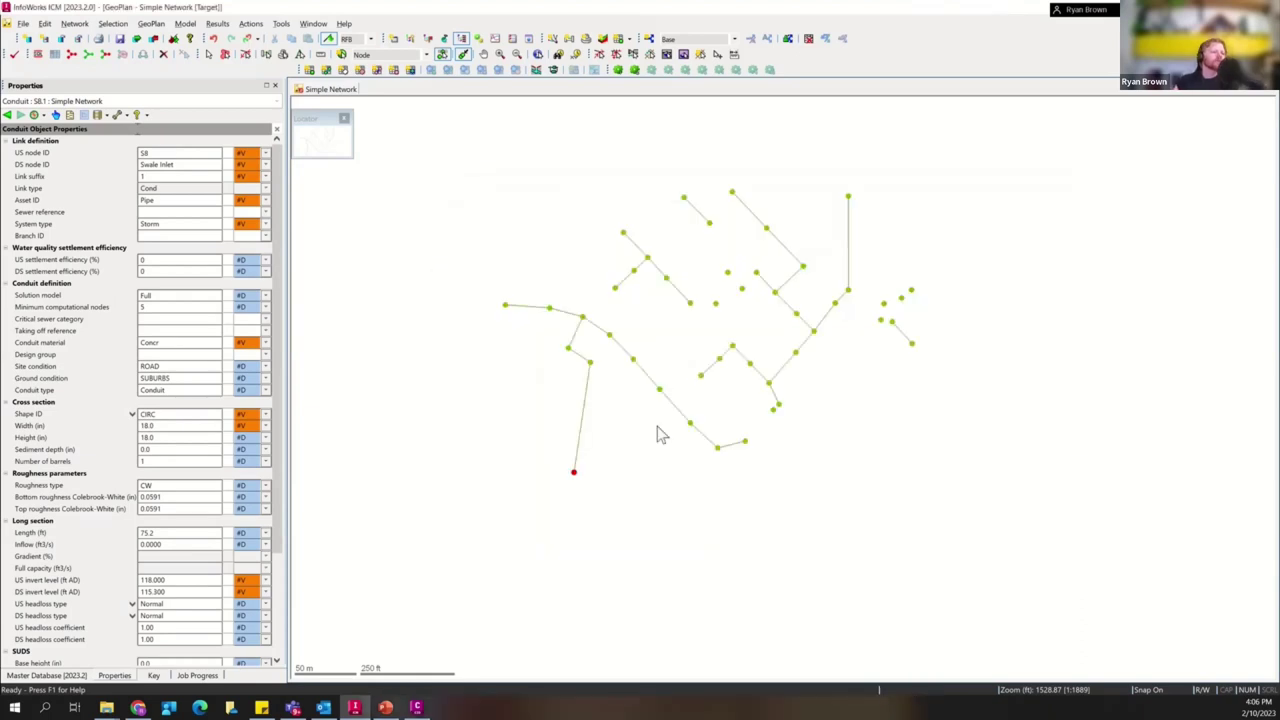
Switch to Civil 3D and run the ICMIMPORT command to start importing an InfoWorks ICM network
{"action": "key", "text": "alt+Tab"}
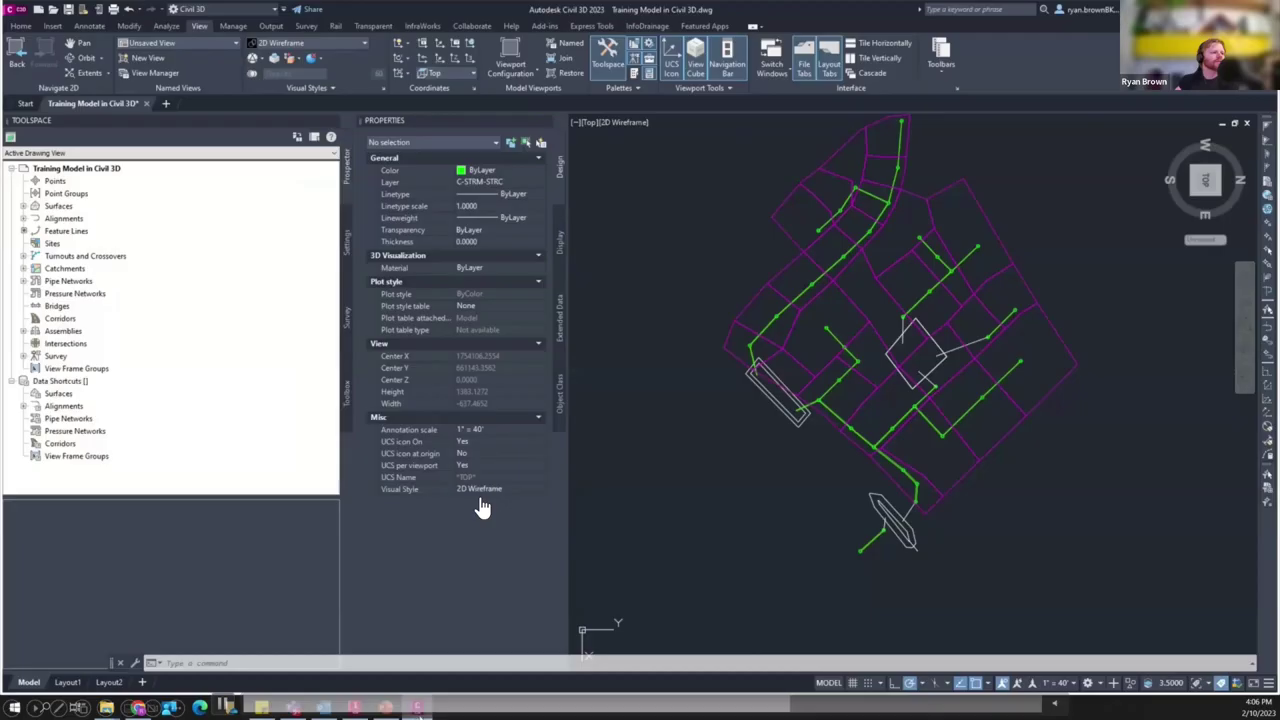
{"action": "left_click", "coordinate": [401, 664]}
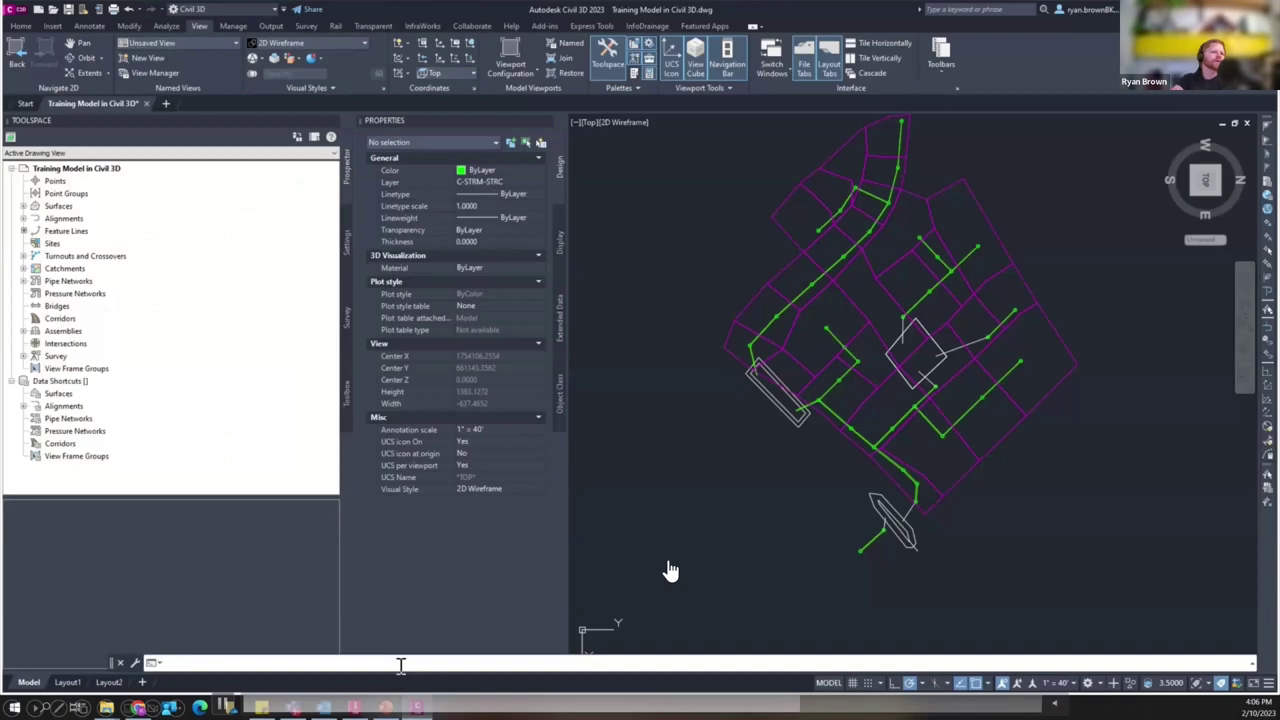
{"action": "type", "text": "inseort"}
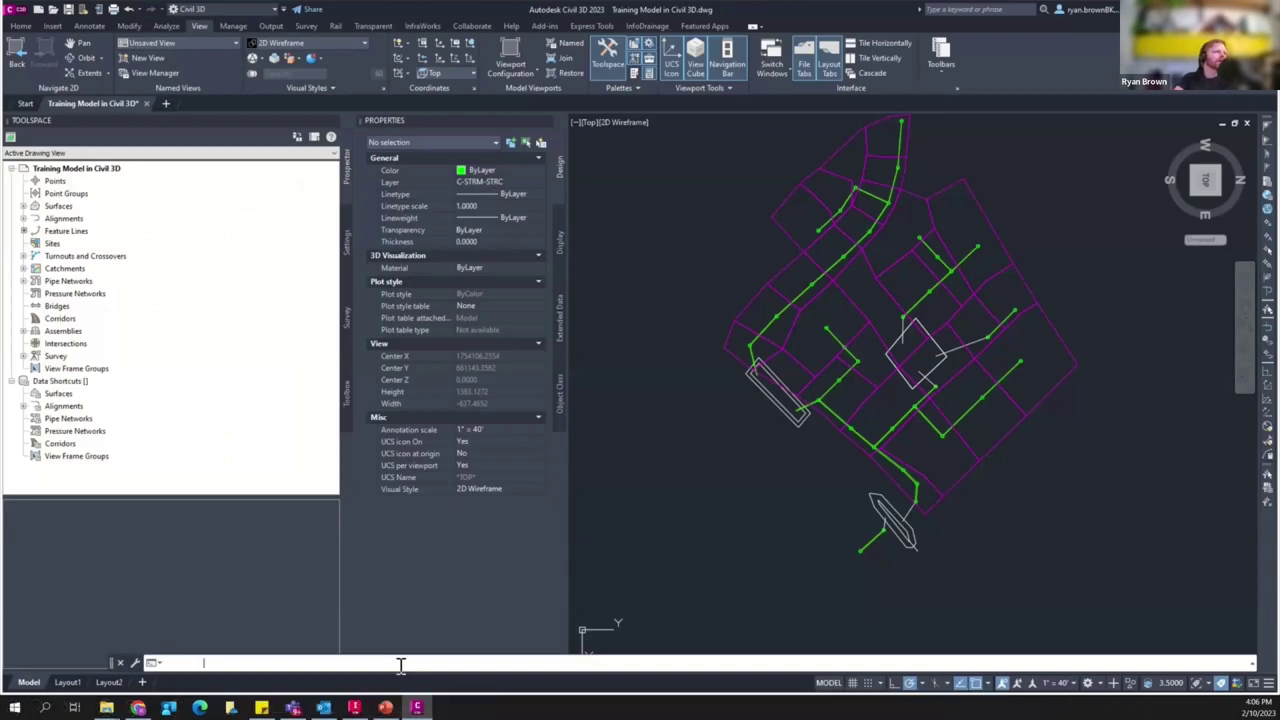
{"action": "key", "text": "Return"}
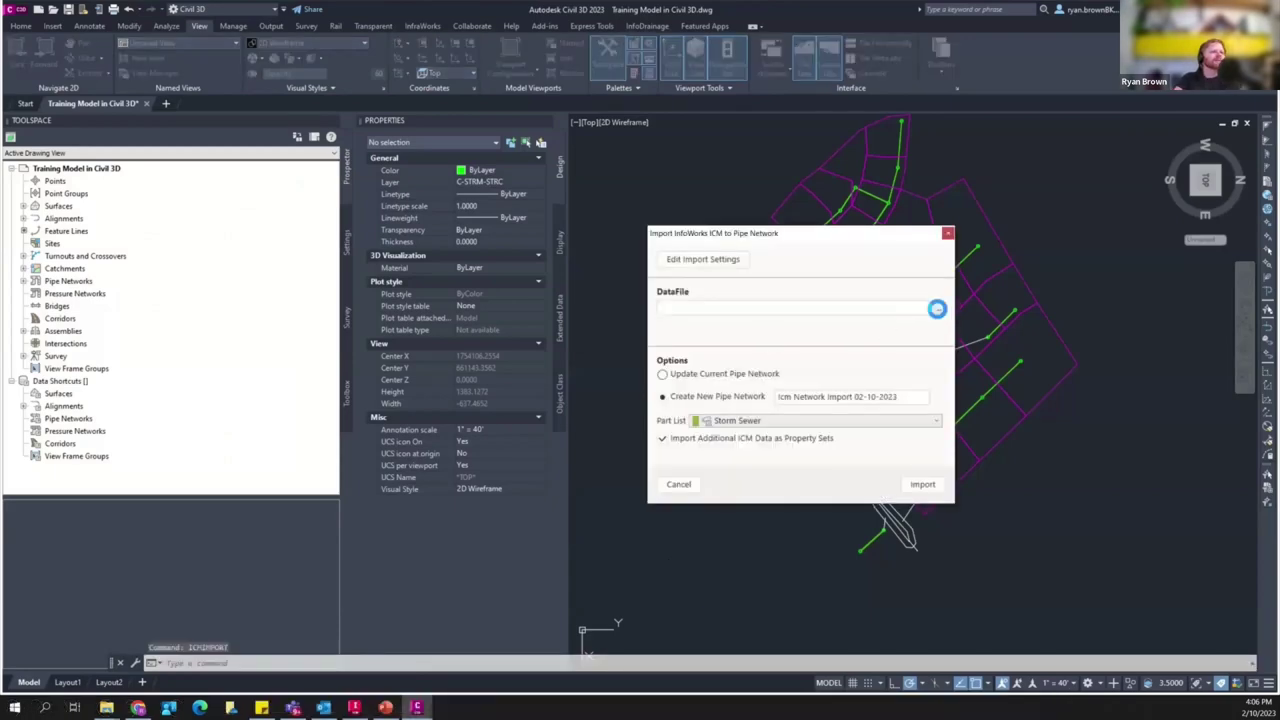
Import LIDExport.csv to update the current LID Design pipe network, with additional ICM data brought in as property sets
{"action": "left_click", "coordinate": [939, 309]}
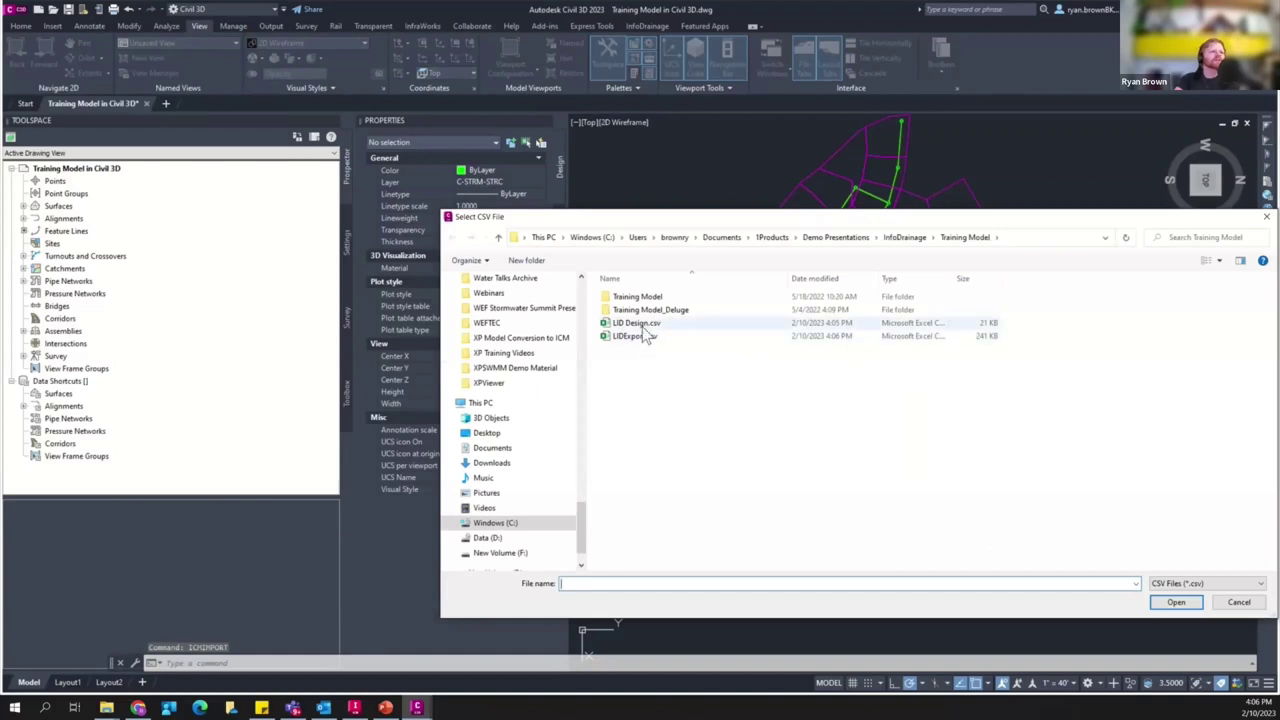
{"action": "left_click", "coordinate": [642, 326]}
{"action": "left_click", "coordinate": [643, 337]}
{"action": "left_click", "coordinate": [1176, 602]}
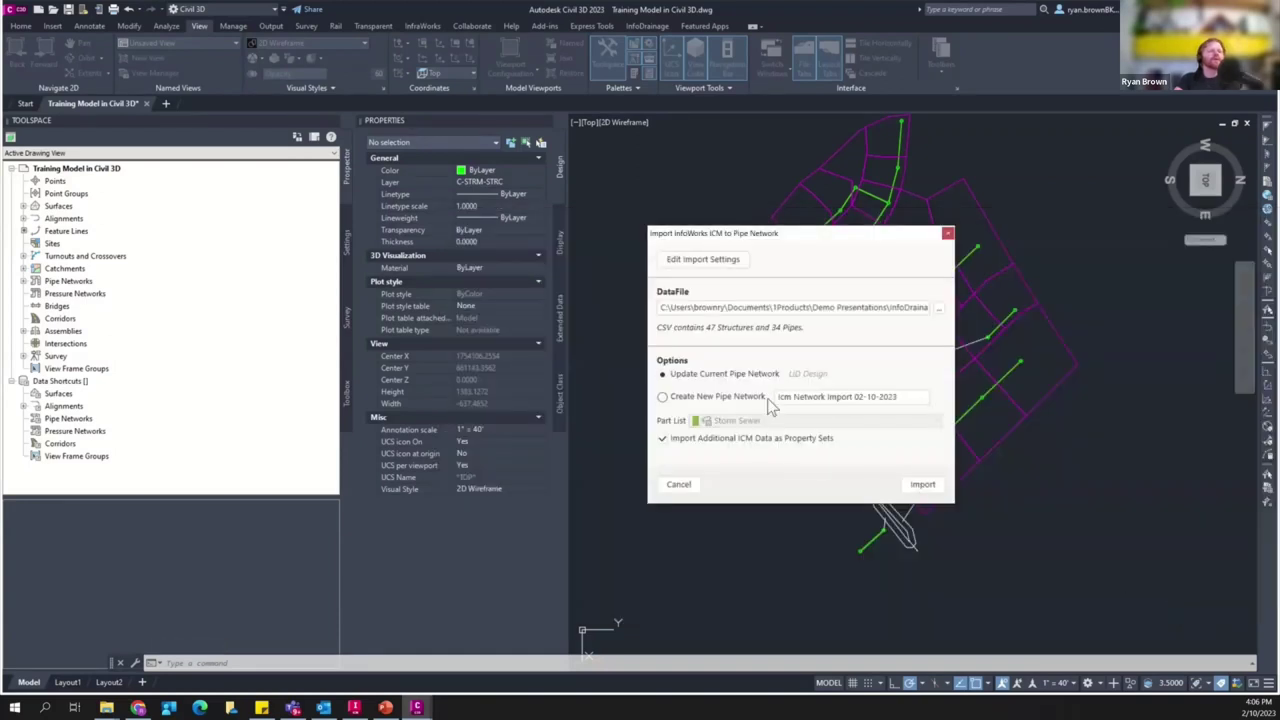
{"action": "left_click", "coordinate": [924, 486]}
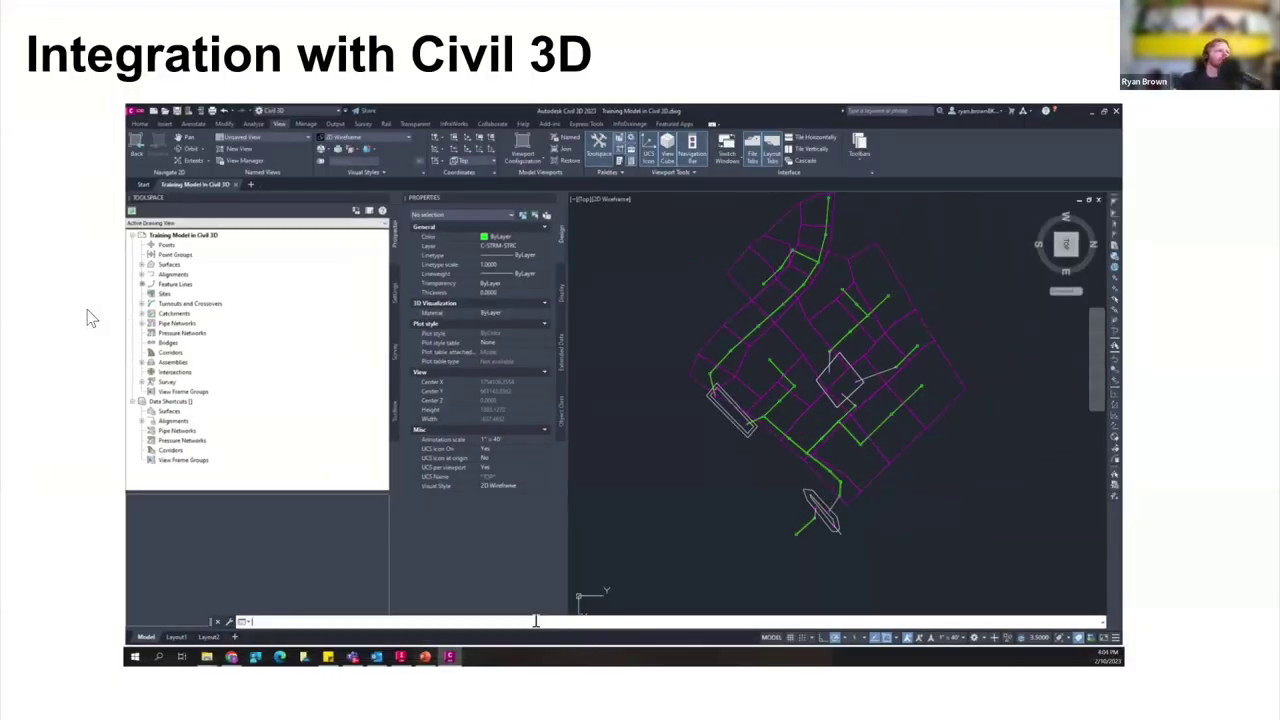
{"action": "key", "text": "Right"}
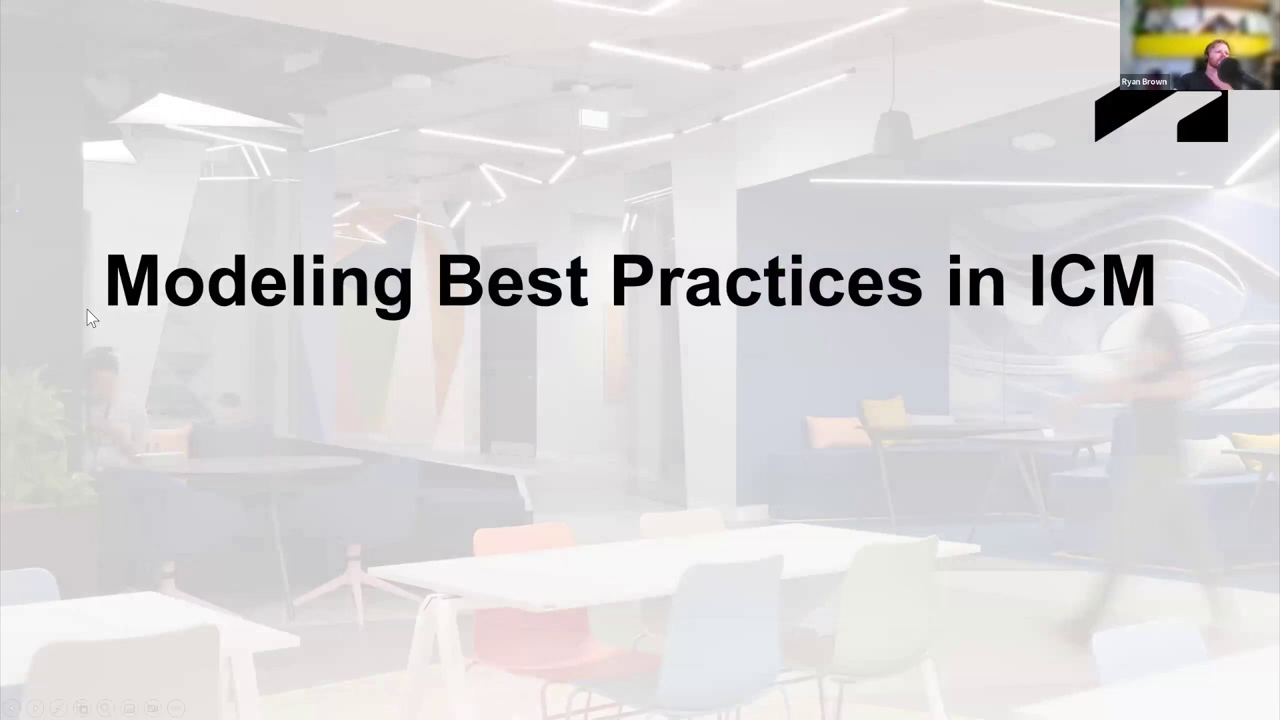
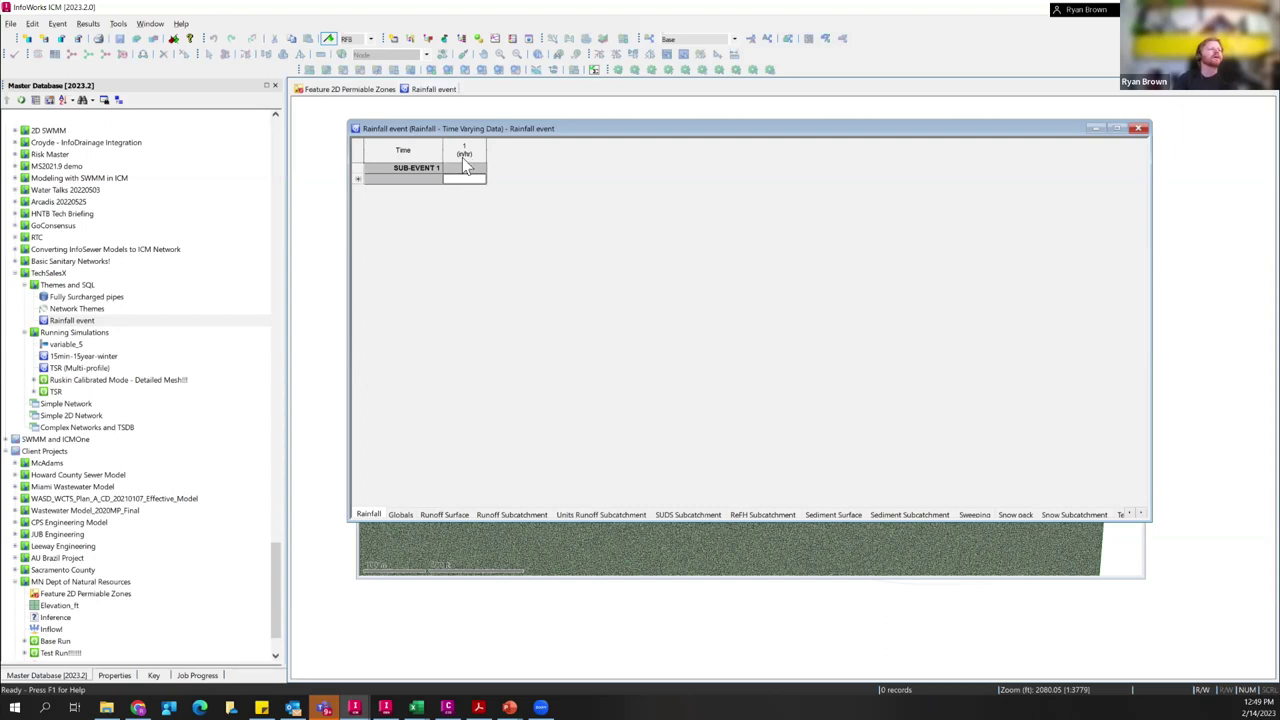
Append a second rainfall profile to the Rainfall event, check the available table options, and close the event without saving
{"action": "right_click", "coordinate": [457, 180]}
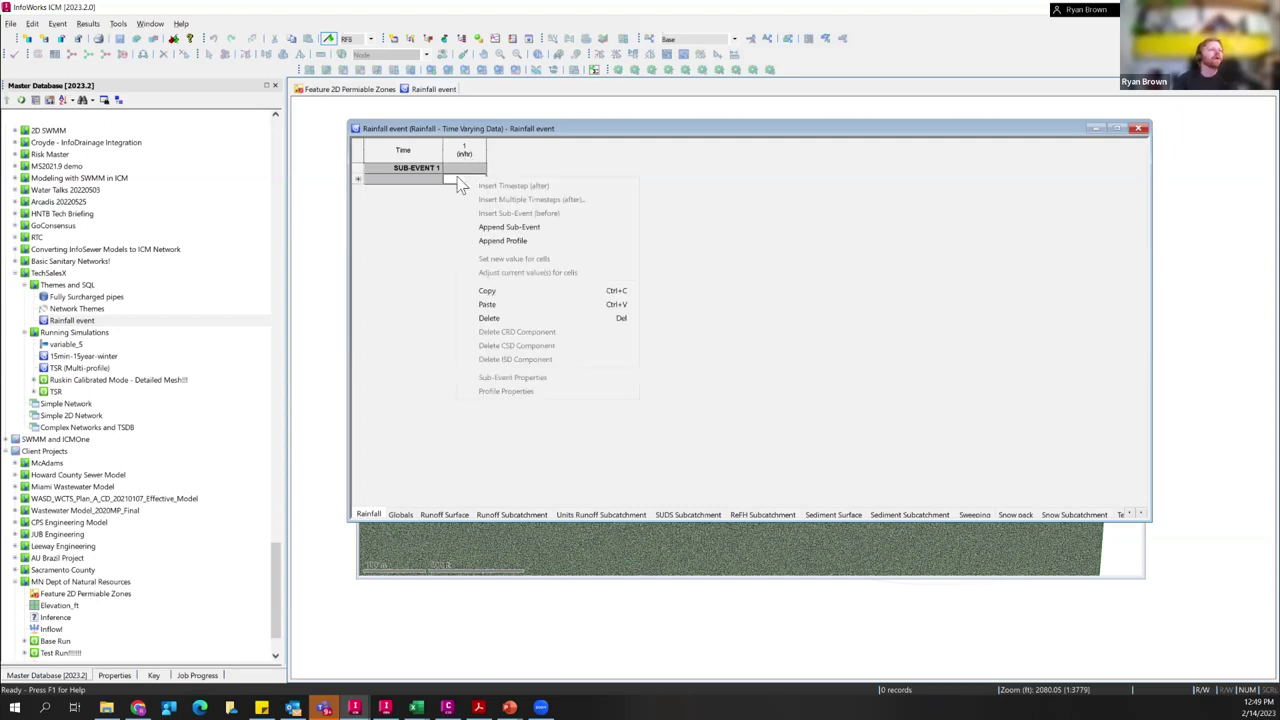
{"action": "left_click", "coordinate": [502, 241]}
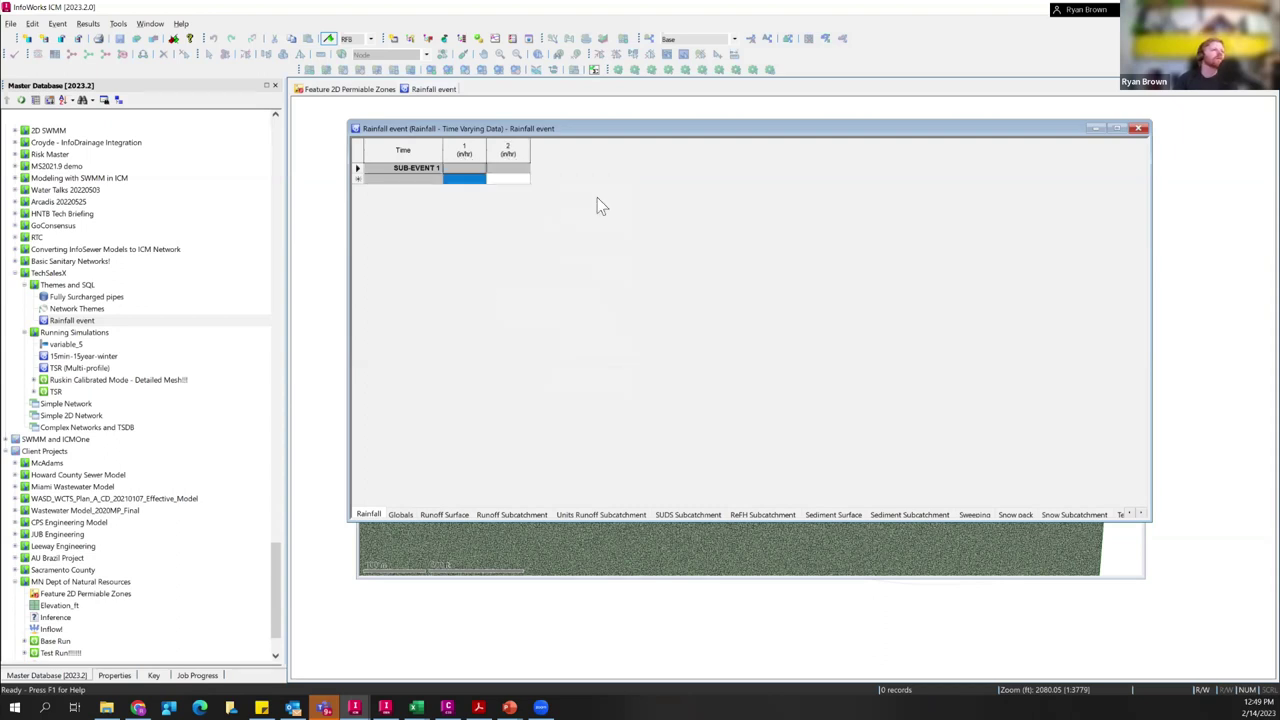
{"action": "right_click", "coordinate": [503, 179]}
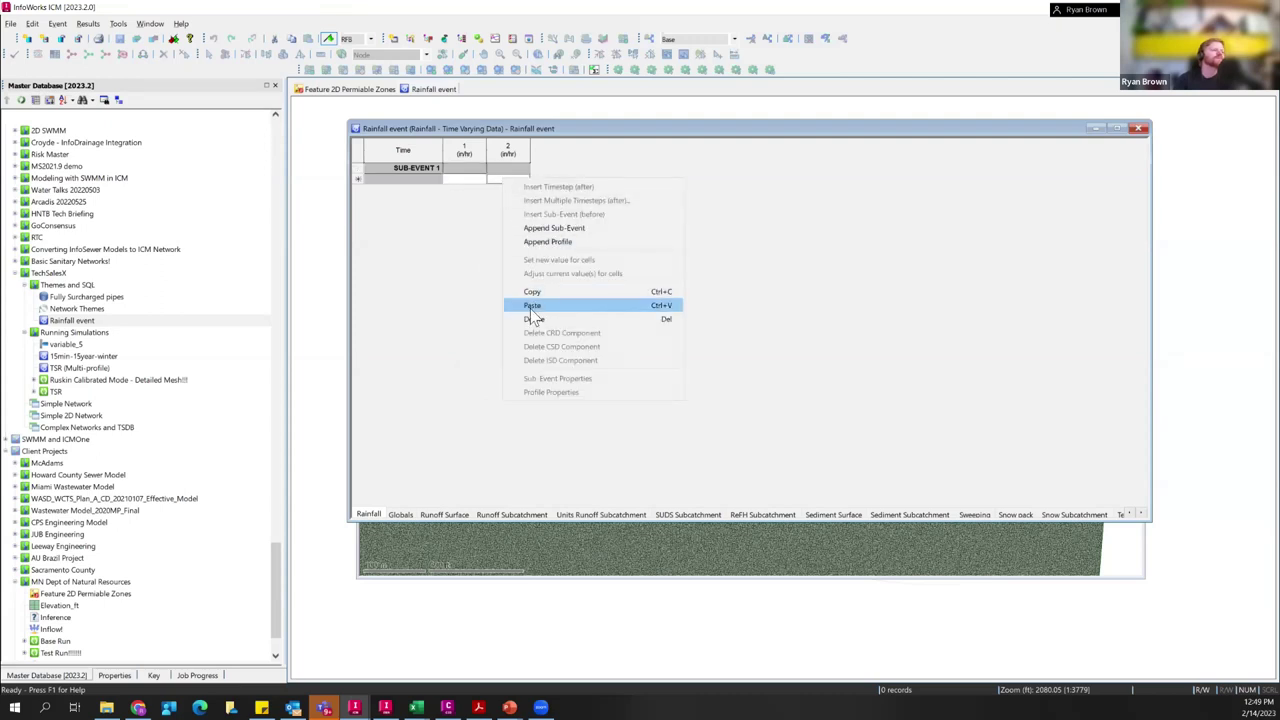
{"action": "left_click", "coordinate": [456, 181]}
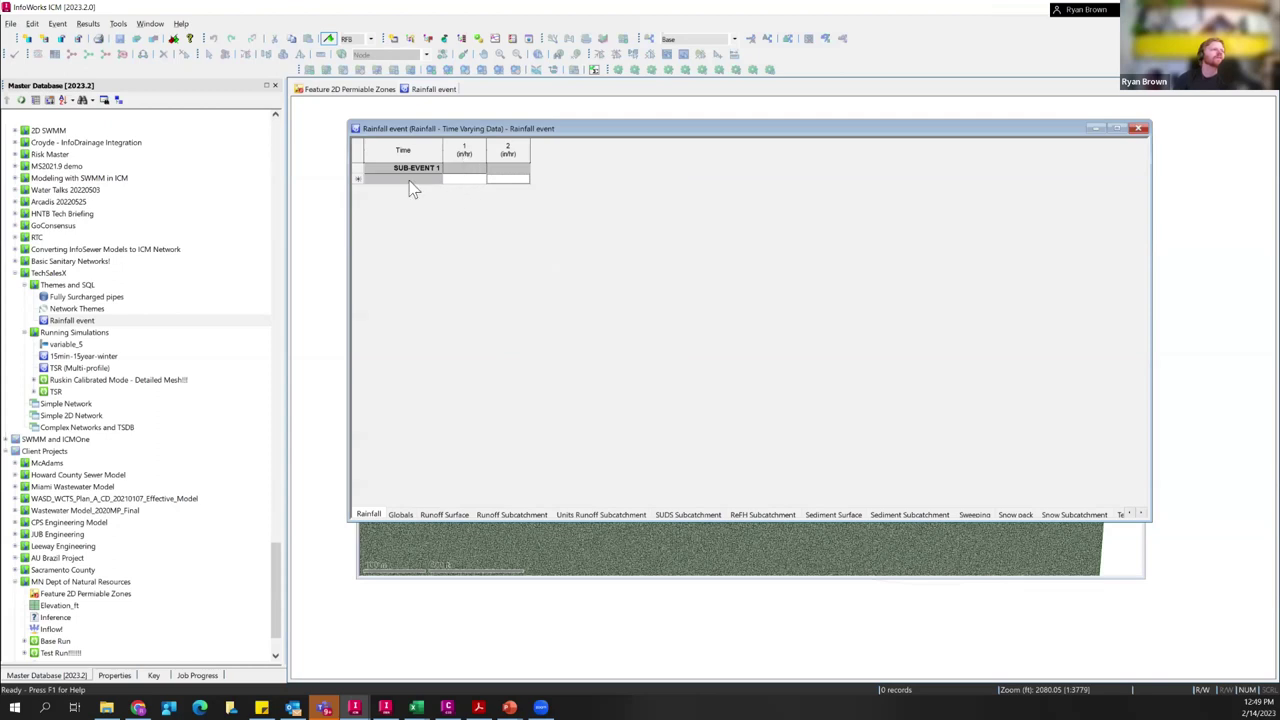
{"action": "right_click", "coordinate": [464, 179]}
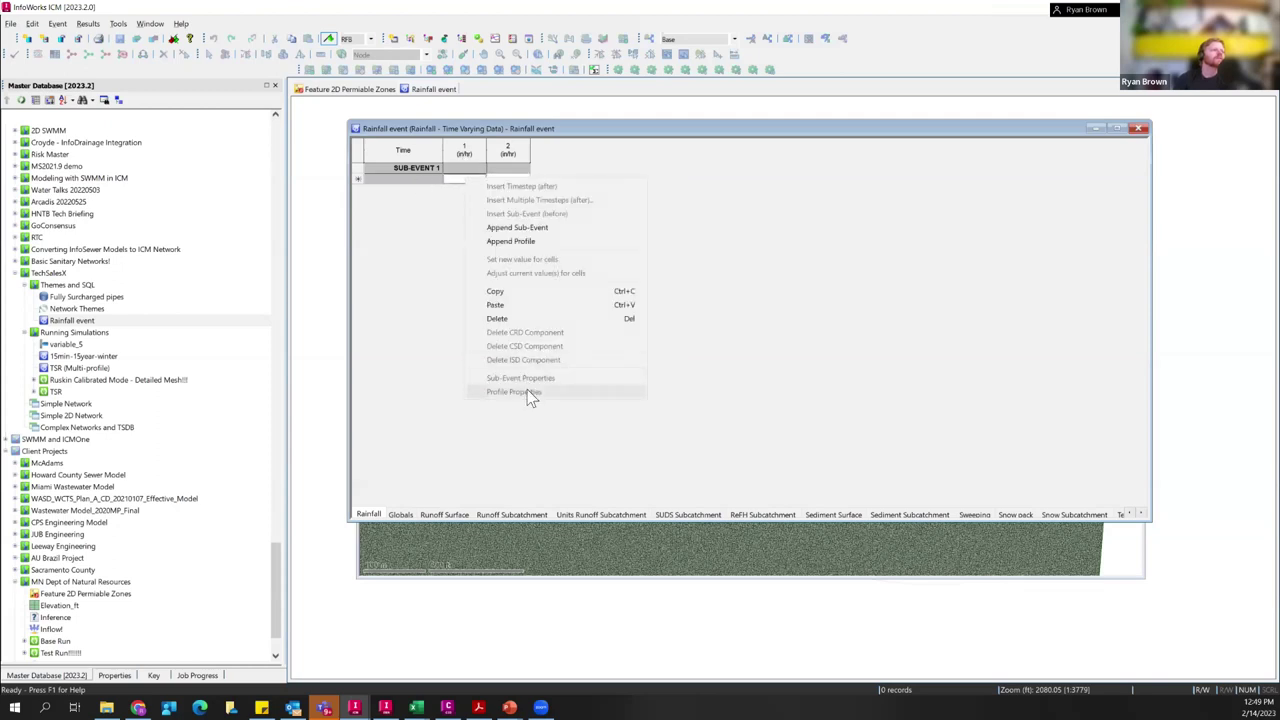
{"action": "left_click", "coordinate": [486, 257]}
{"action": "right_click", "coordinate": [460, 175]}
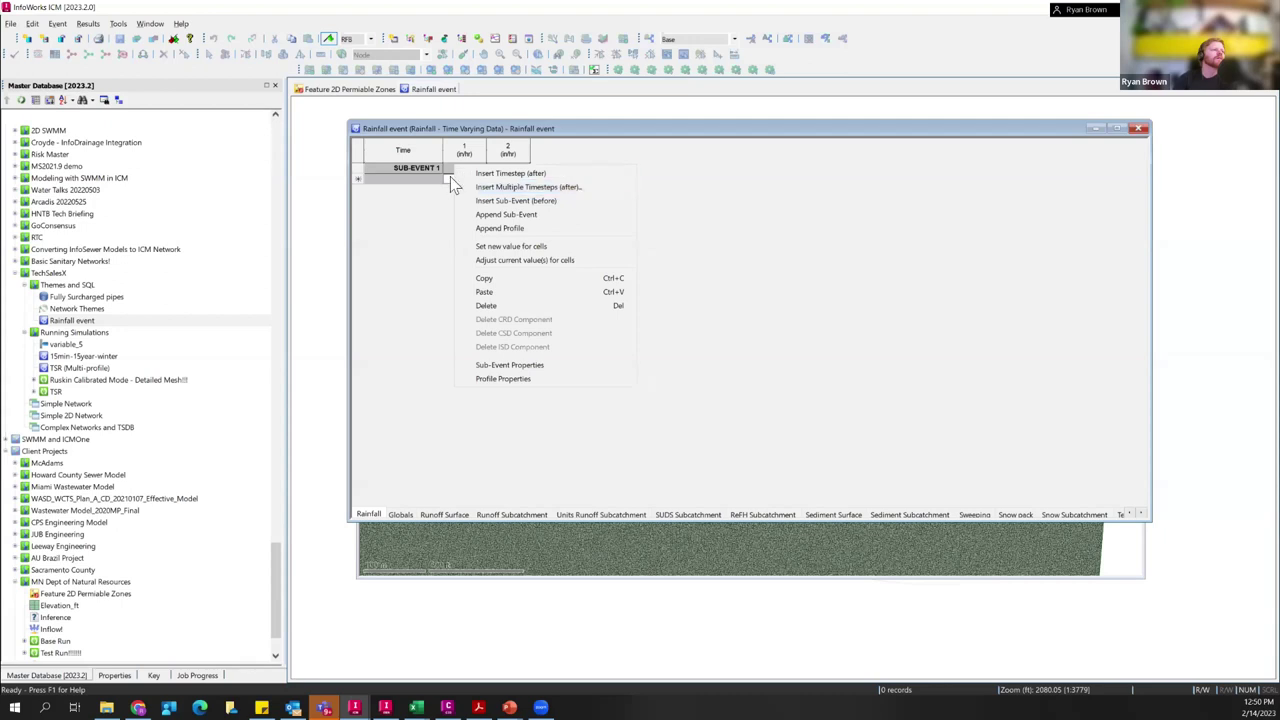
{"action": "left_click", "coordinate": [1138, 128]}
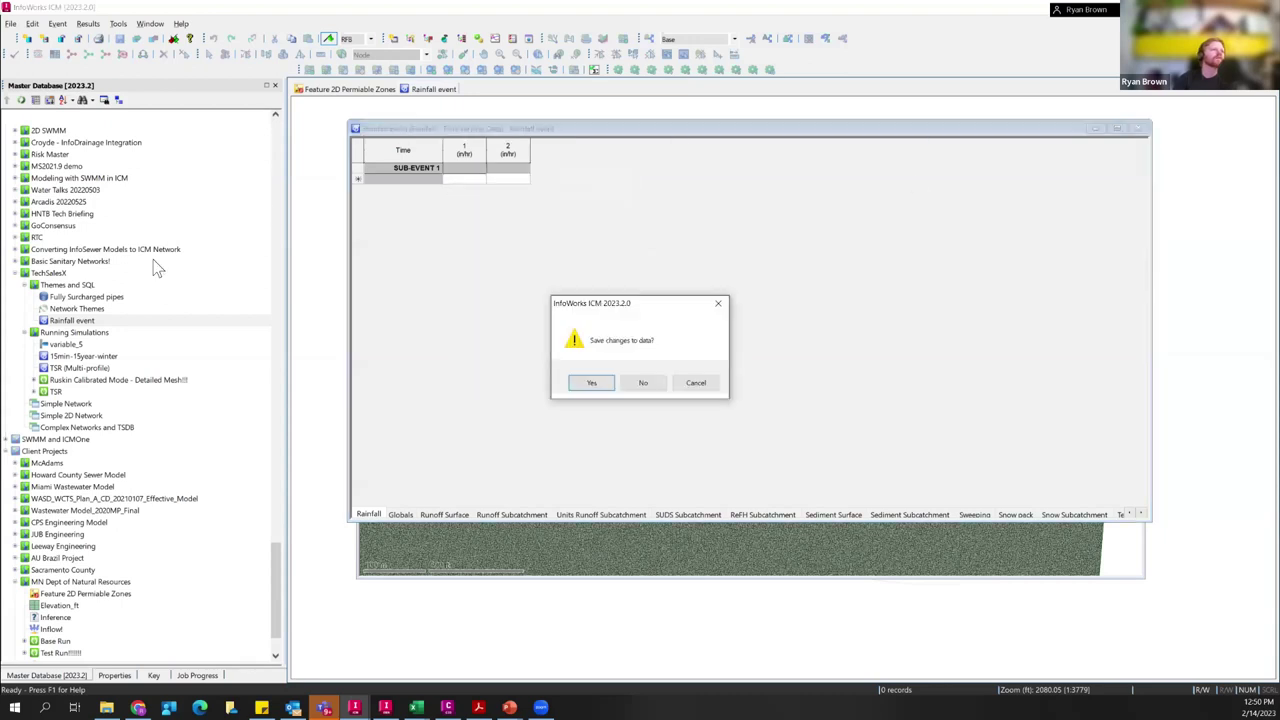
{"action": "left_click", "coordinate": [643, 383]}
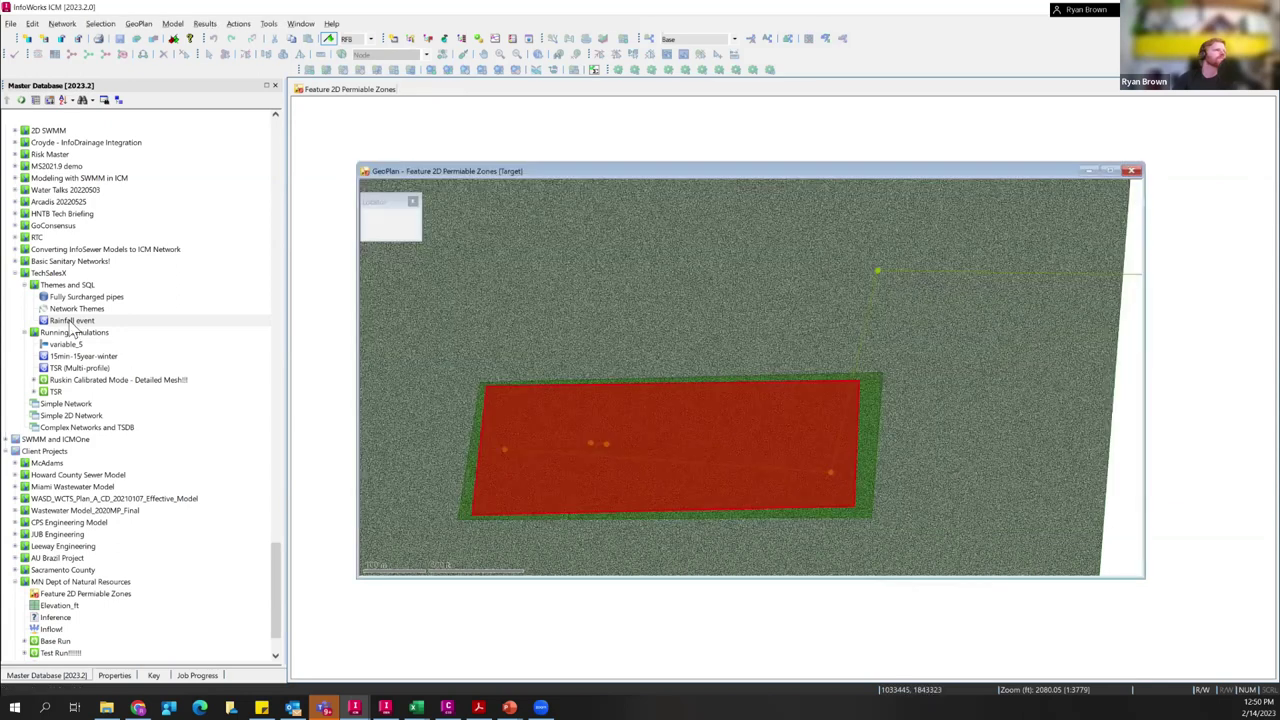
Reopen the Rainfall event, append a sub-event to its empty table, and close the event without saving
{"action": "left_click_drag", "start_coordinate": [72, 320], "coordinate": [448, 217]}
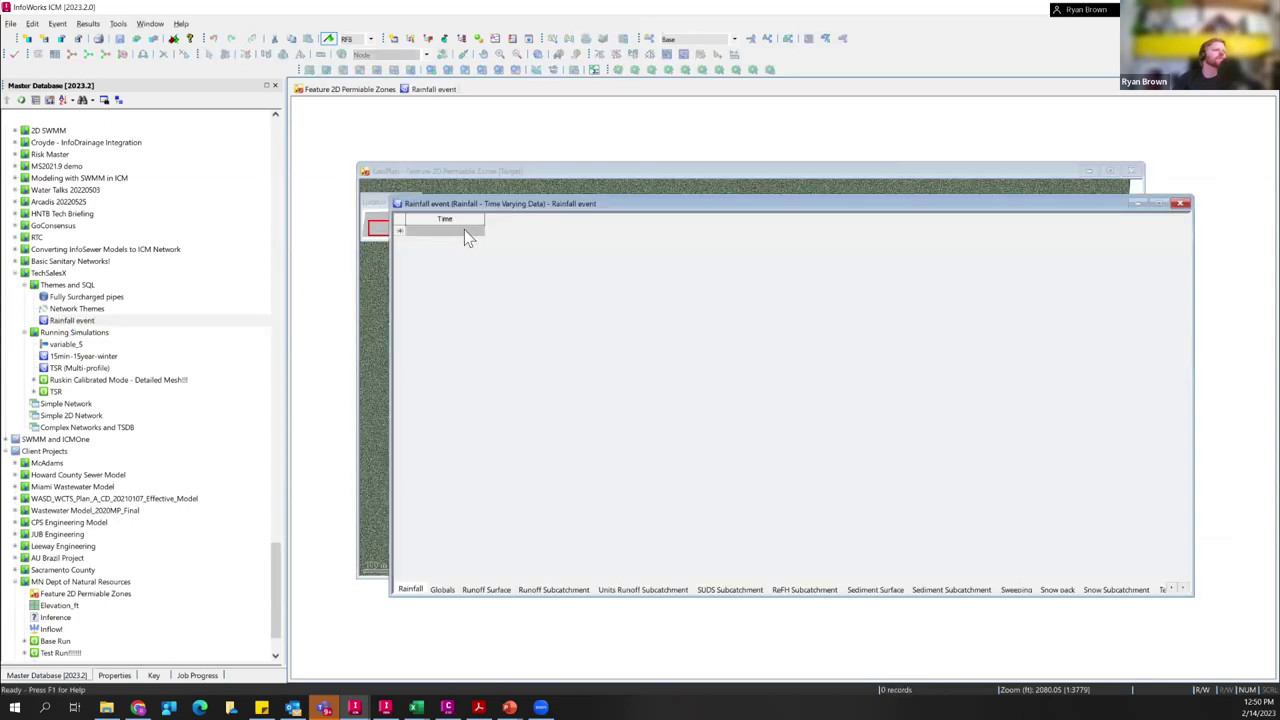
{"action": "right_click", "coordinate": [464, 236]}
{"action": "left_click", "coordinate": [422, 324]}
{"action": "left_click", "coordinate": [467, 221]}
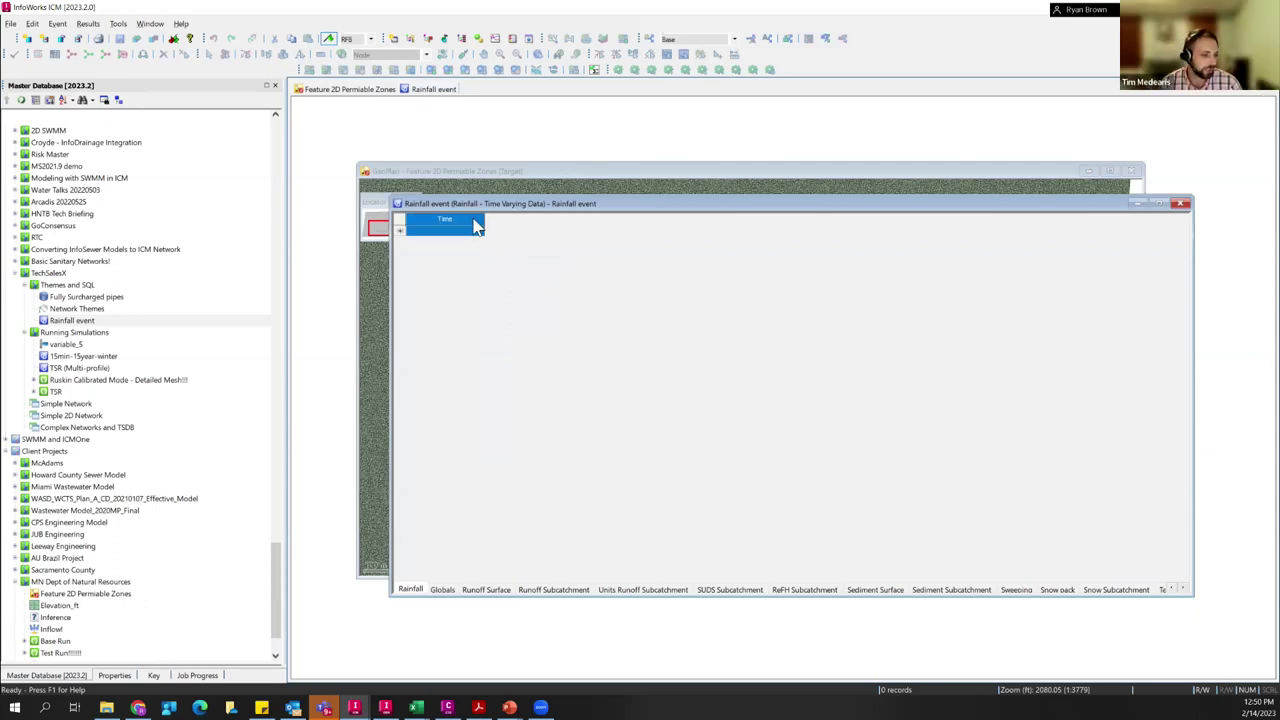
{"action": "right_click", "coordinate": [464, 235]}
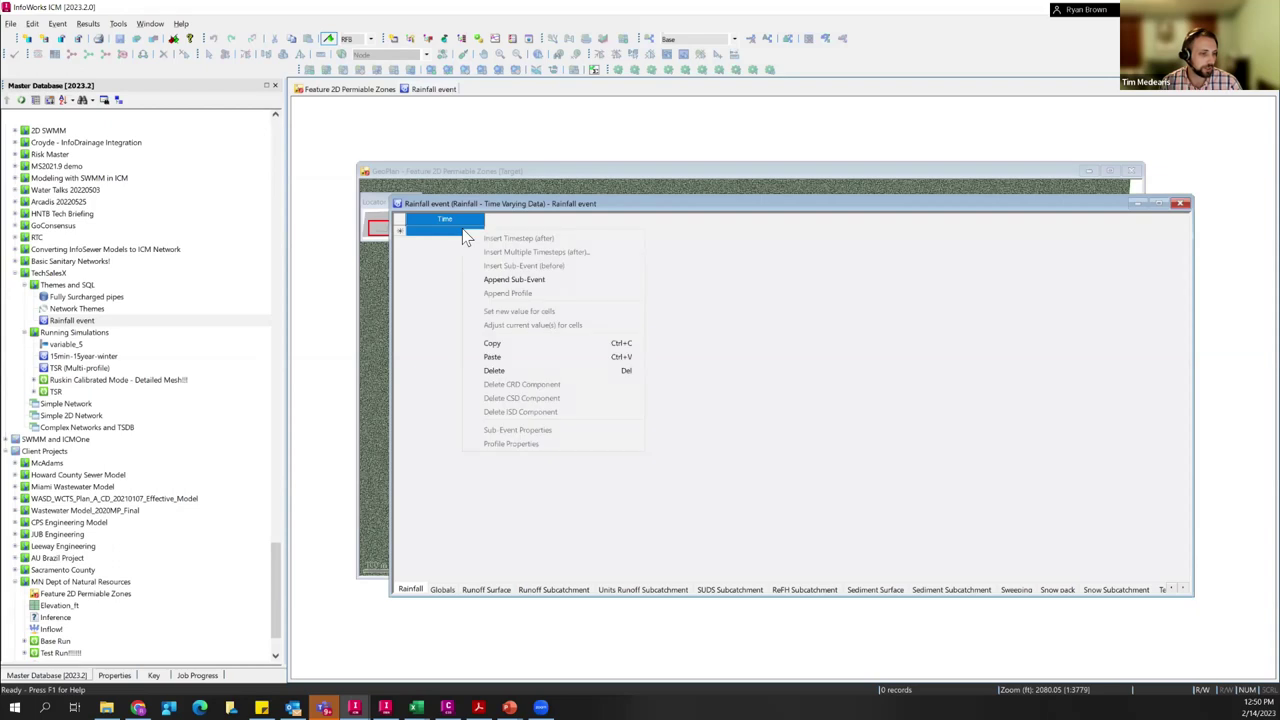
{"action": "left_click", "coordinate": [492, 280]}
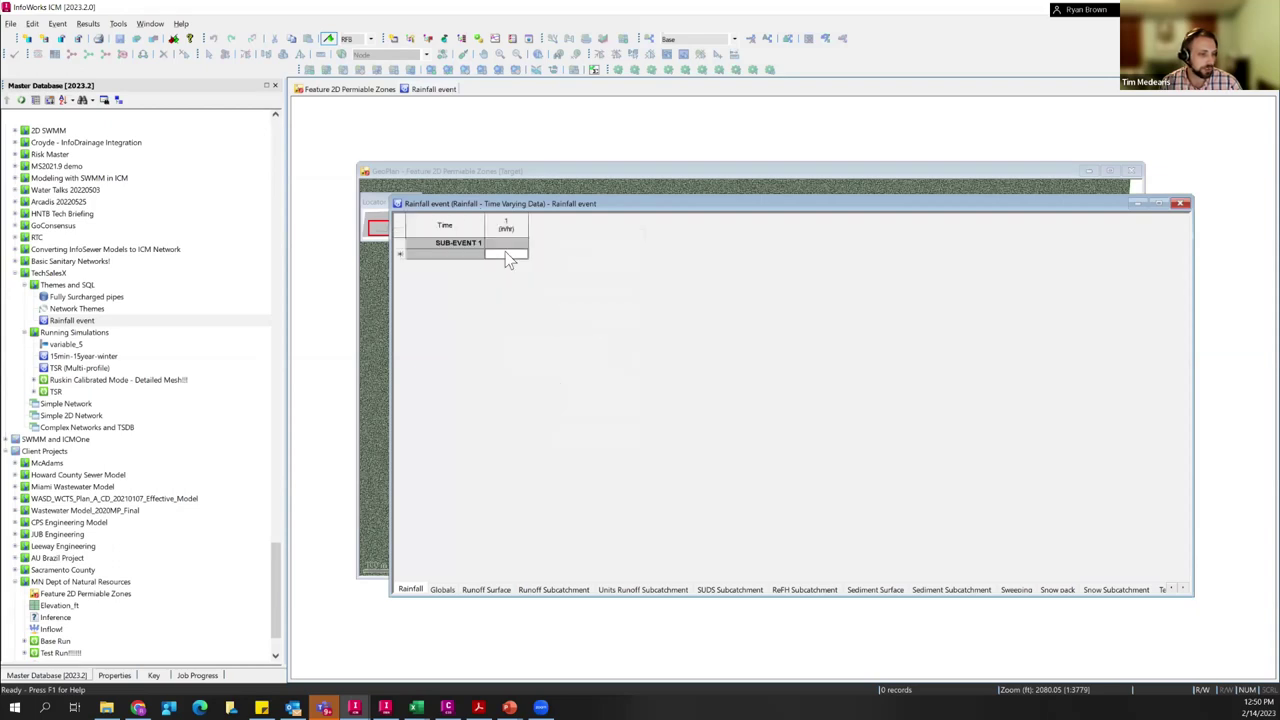
{"action": "right_click", "coordinate": [505, 251]}
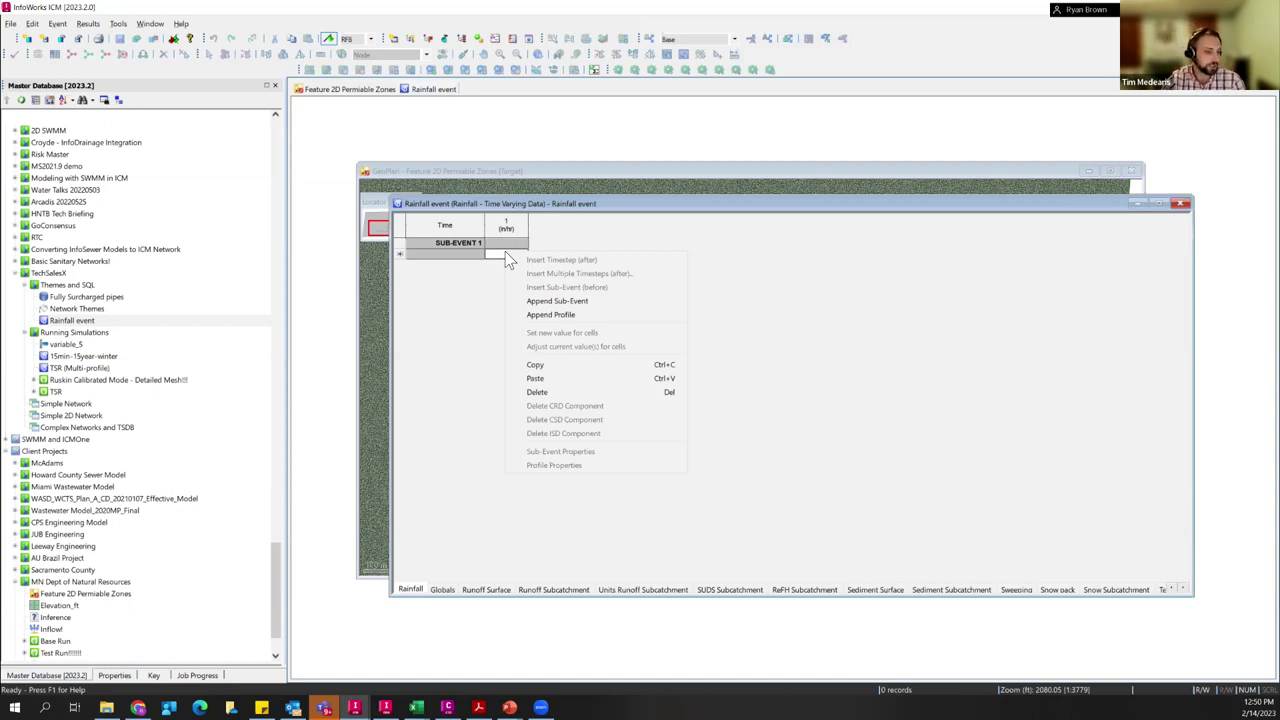
{"action": "left_click", "coordinate": [840, 365]}
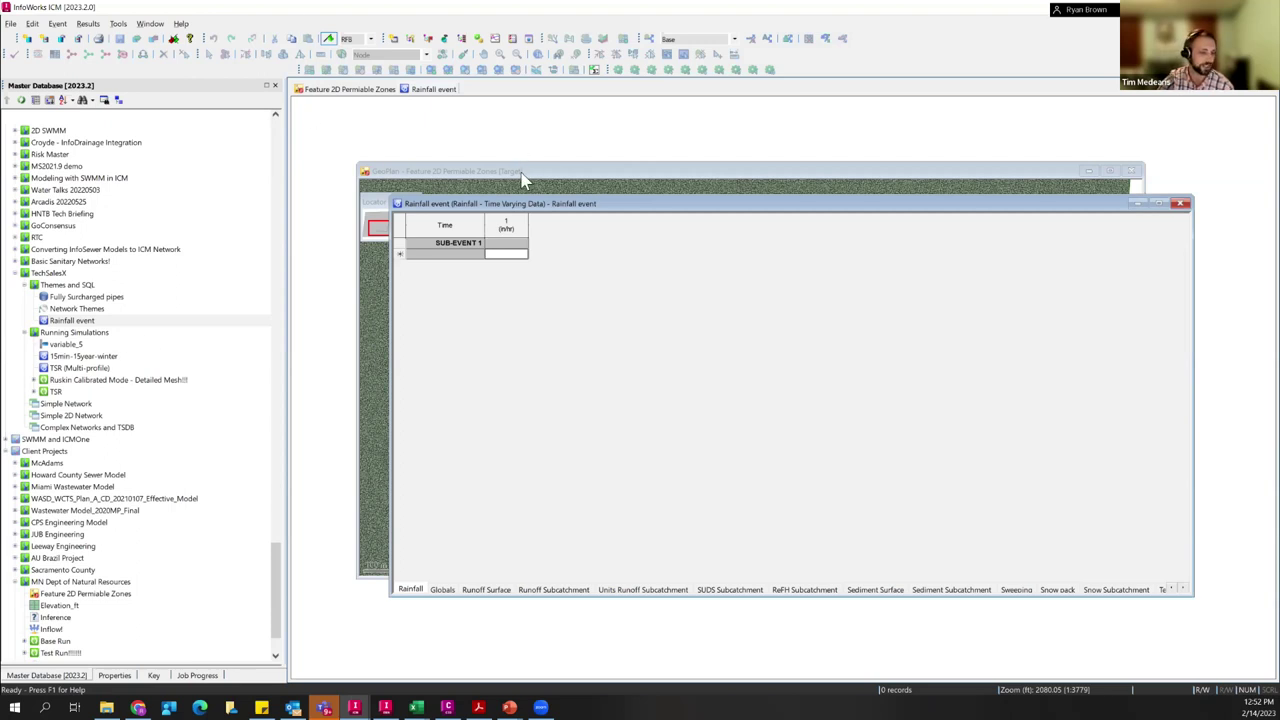
{"action": "left_click", "coordinate": [1180, 203]}
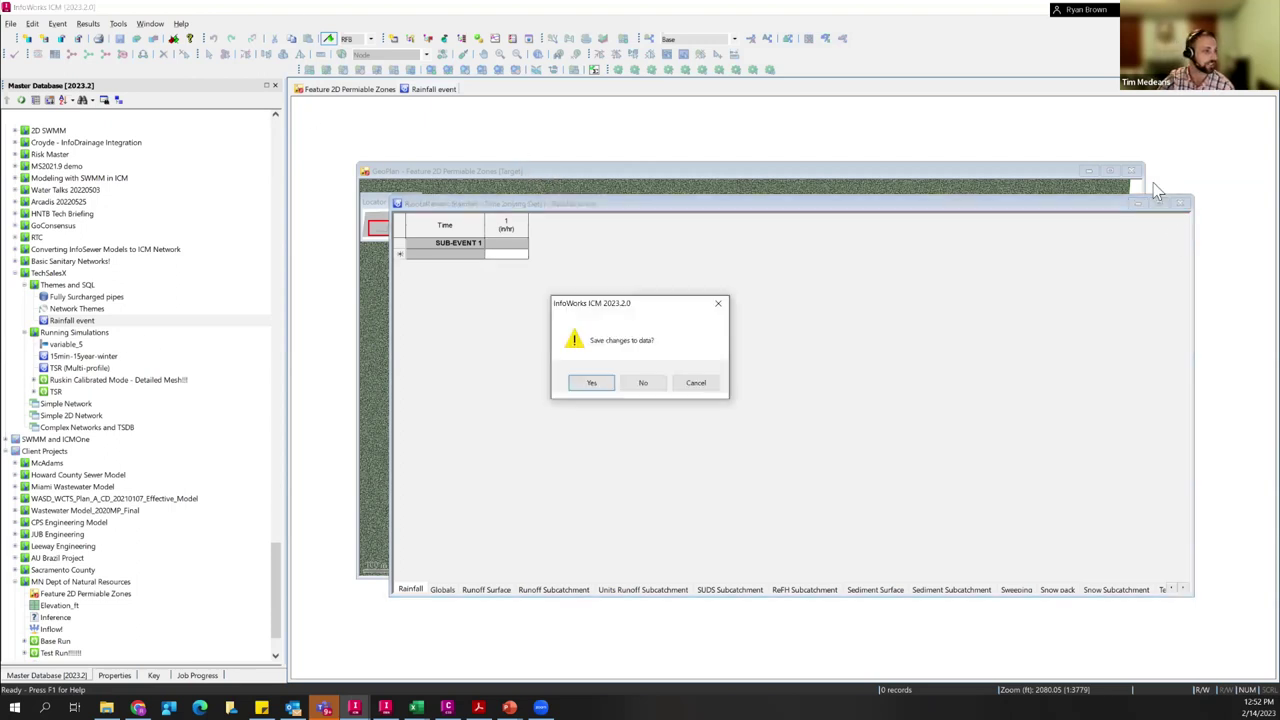
{"action": "left_click", "coordinate": [643, 383]}
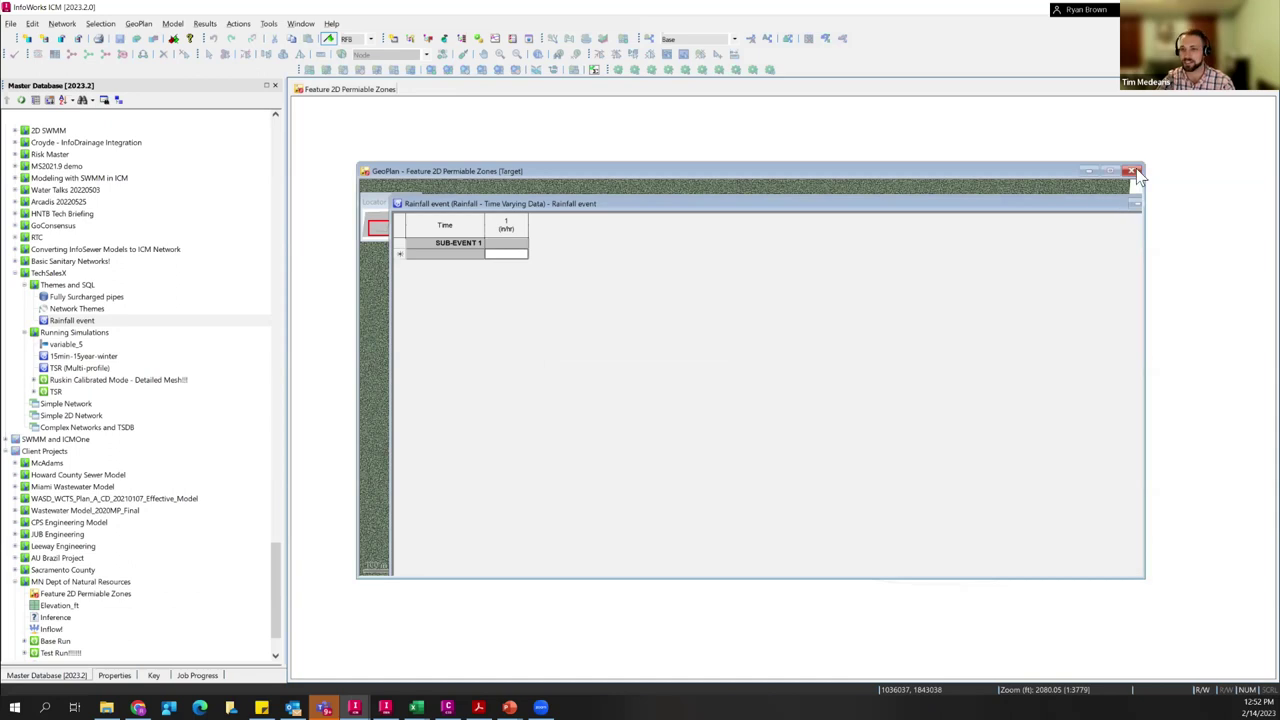
Close the Feature 2D Permiable Zones network and open Greenville County System 1D in a maximized GeoPlan
{"action": "left_click", "coordinate": [1131, 171]}
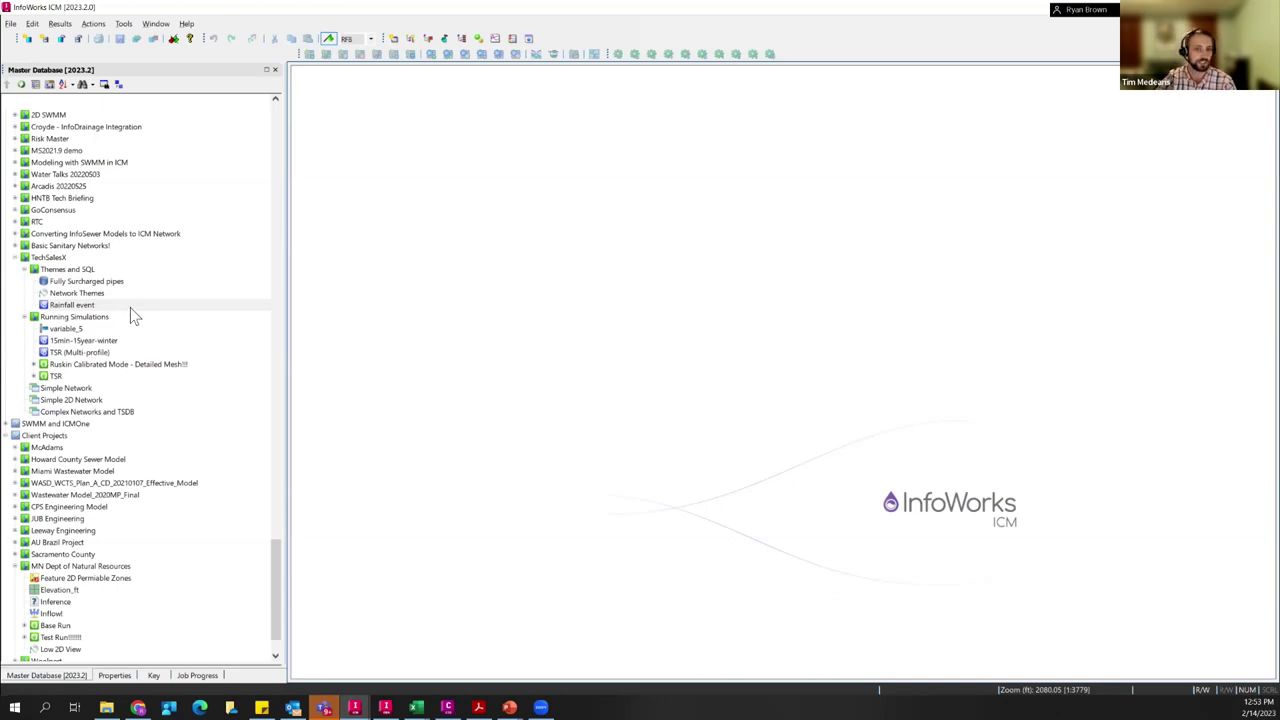
{"action": "scroll", "coordinate": [82, 540], "scroll_direction": "down", "scroll_amount": 2}
{"action": "scroll", "coordinate": [88, 500], "scroll_direction": "up", "scroll_amount": 6}
{"action": "scroll", "coordinate": [88, 500], "scroll_direction": "up", "scroll_amount": 15}
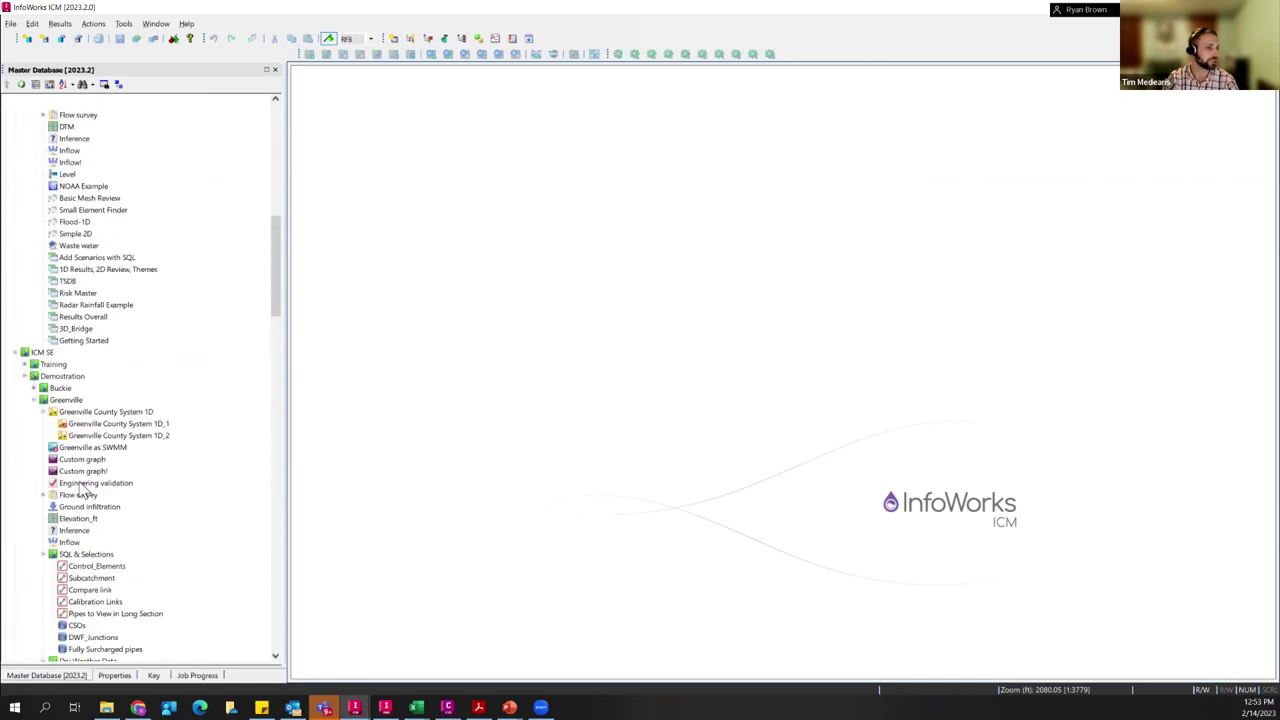
{"action": "double_click", "coordinate": [105, 411]}
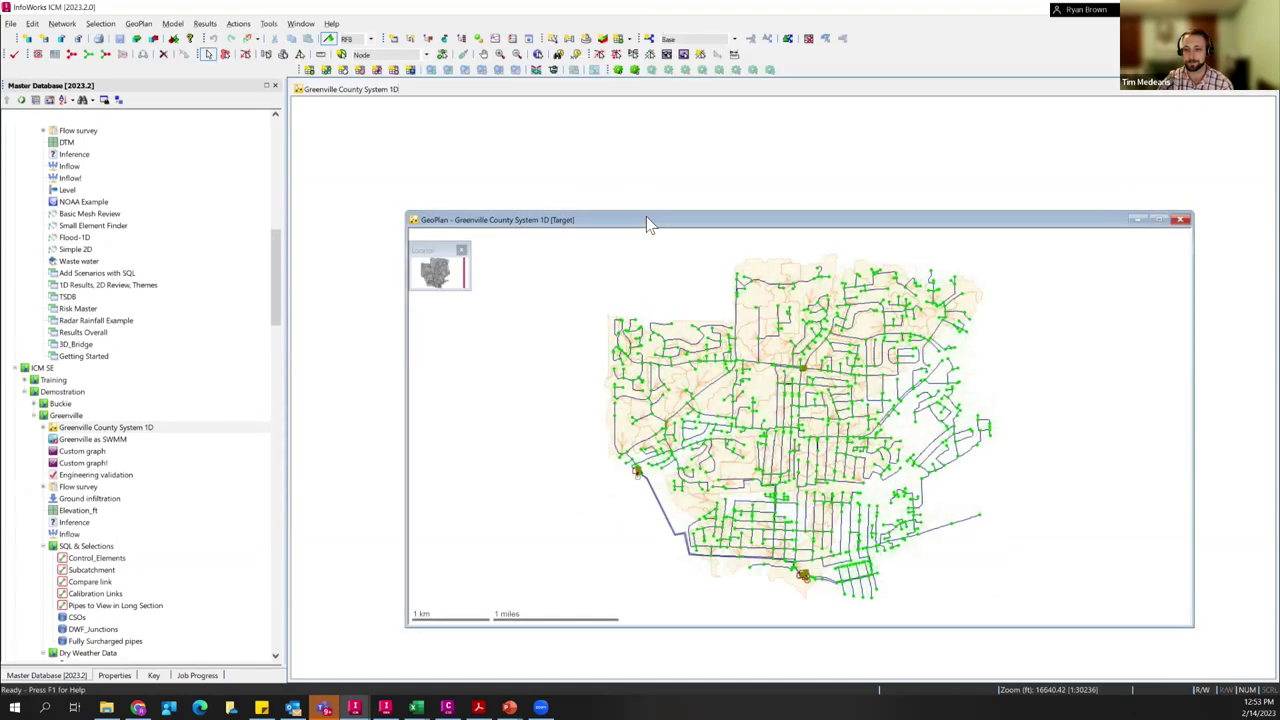
{"action": "double_click", "coordinate": [645, 205]}
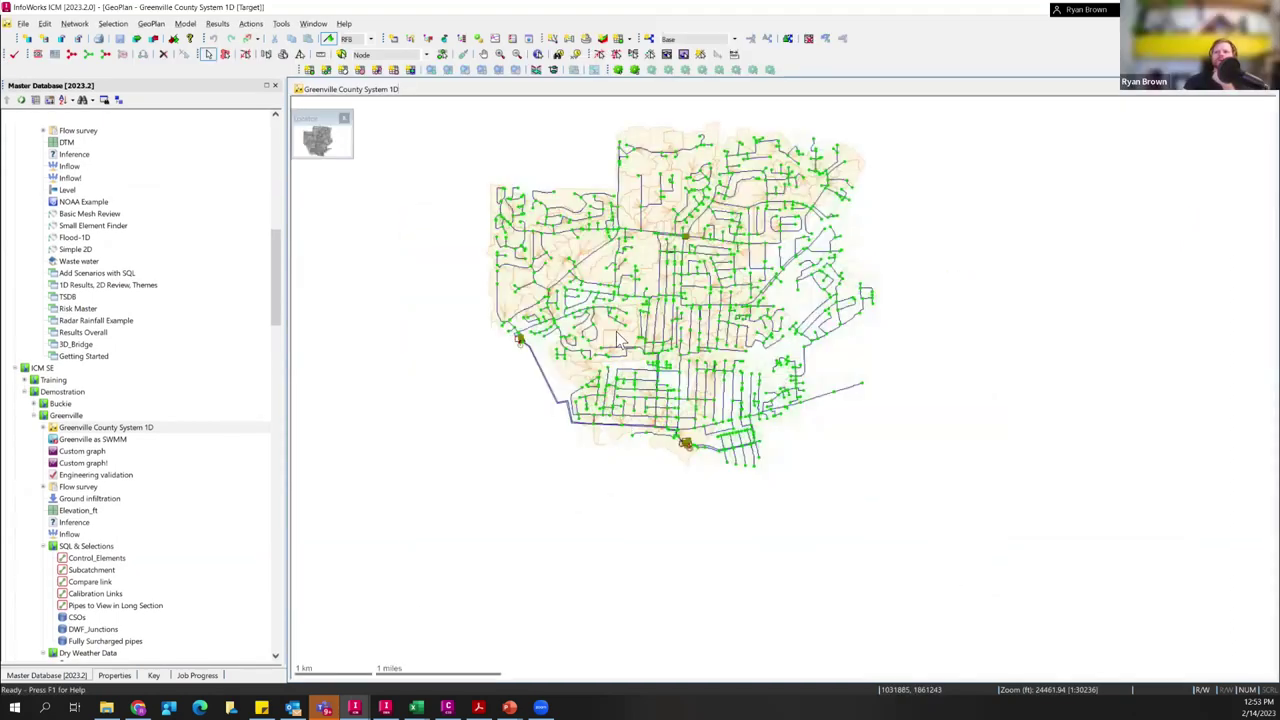
Inspect the object properties of the long north-south conduit N17-008.1 along the network's western edge
{"action": "left_click_drag", "start_coordinate": [675, 388], "coordinate": [733, 448]}
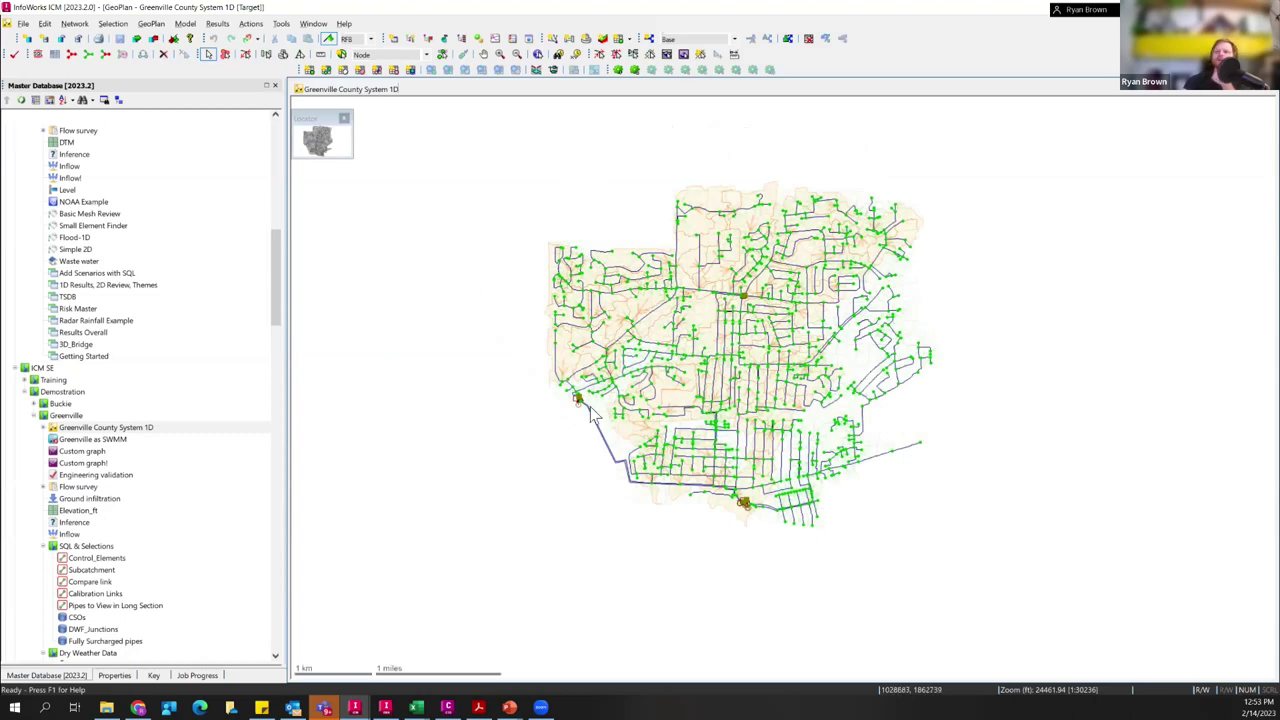
{"action": "scroll", "coordinate": [771, 508], "scroll_direction": "up", "scroll_amount": 5}
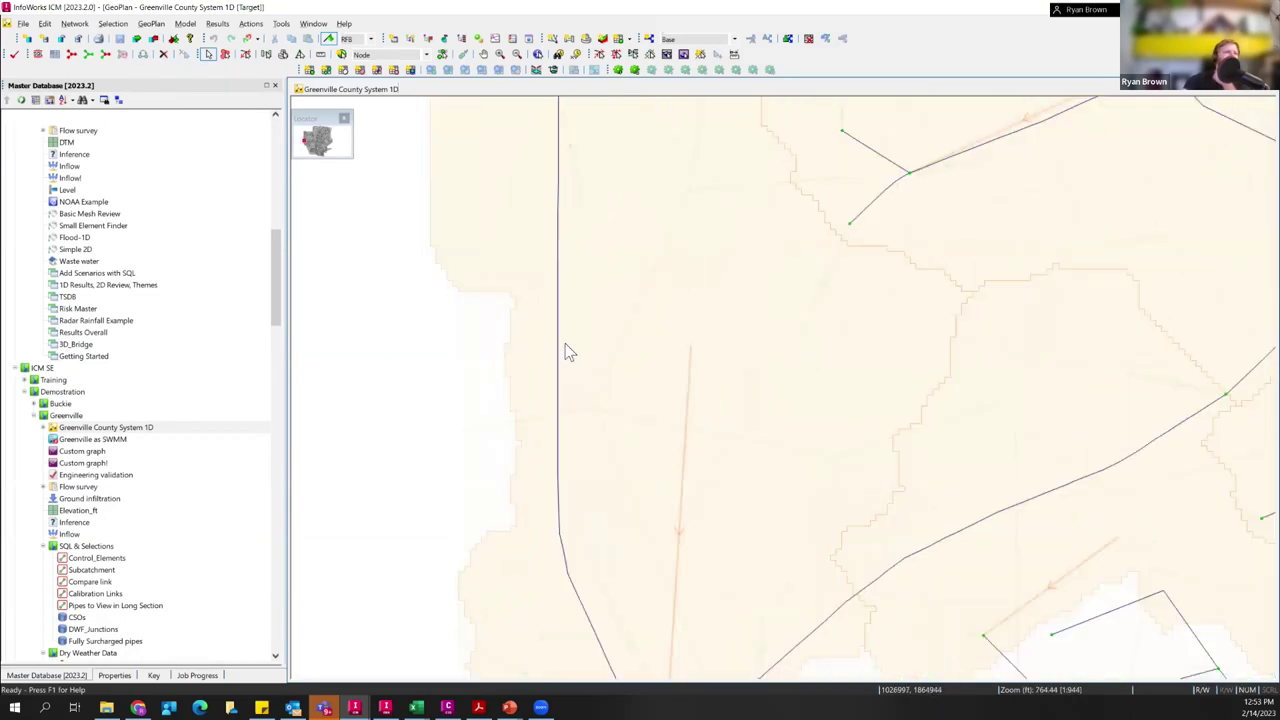
{"action": "double_click", "coordinate": [558, 343]}
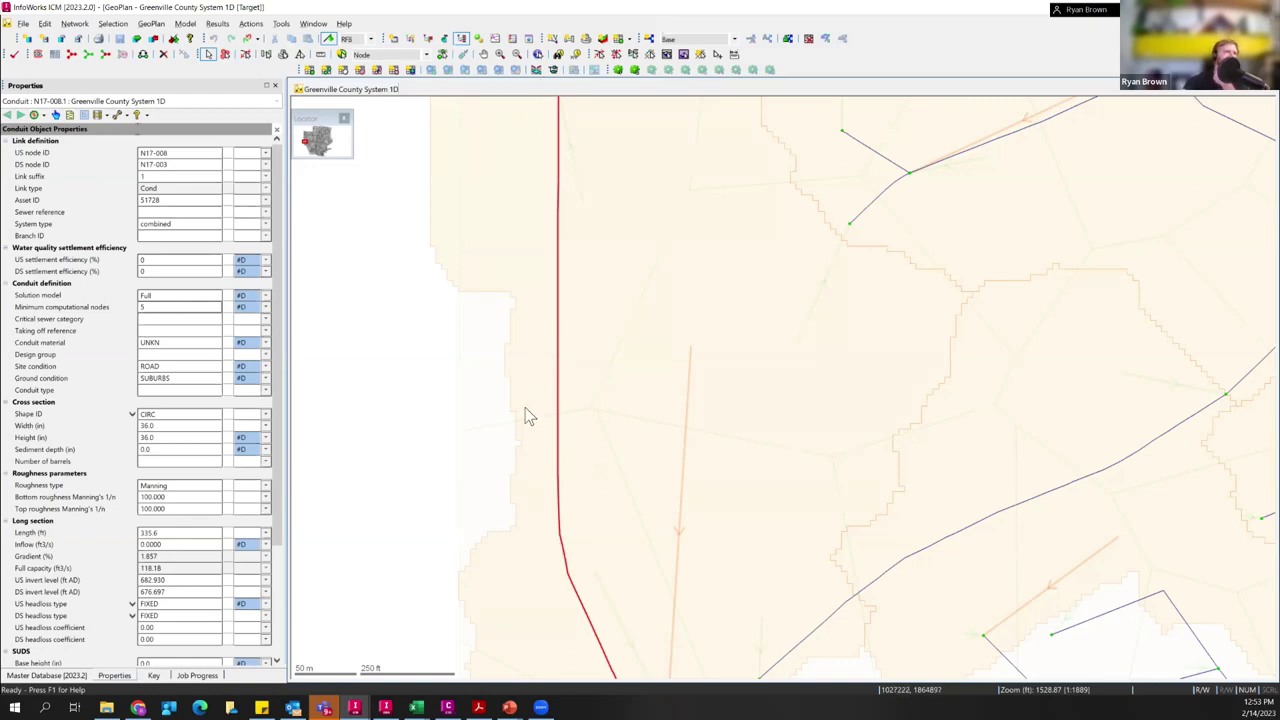
{"action": "scroll", "coordinate": [417, 434], "scroll_direction": "up", "scroll_amount": 3}
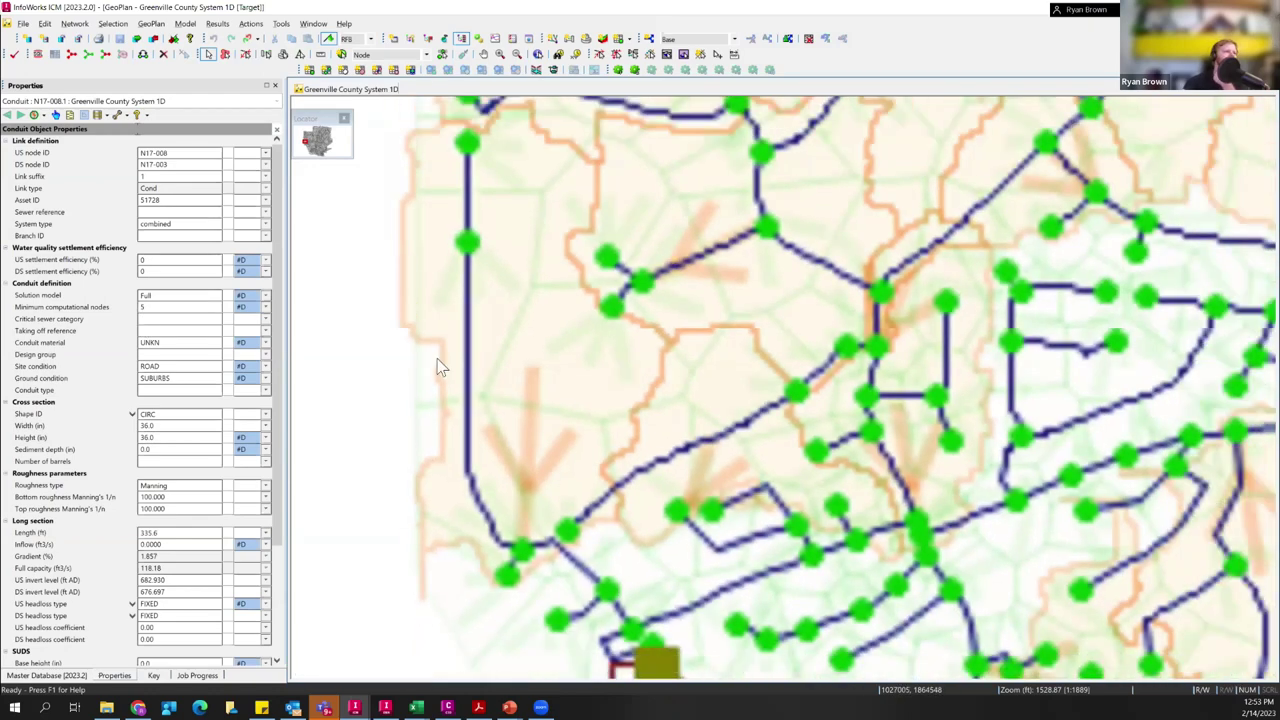
{"action": "left_click", "coordinate": [412, 440]}
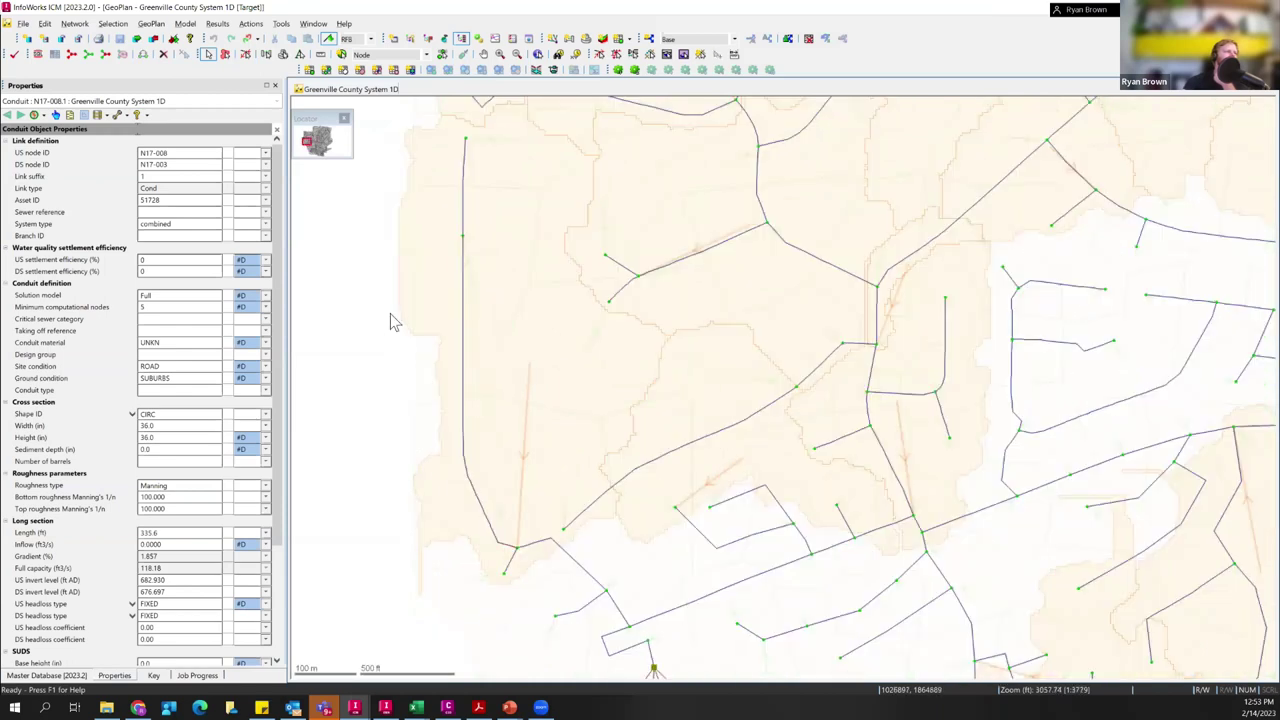
Create a Network results point (1D) on the long western conduit, about 739 ft from its upstream end
{"action": "left_click", "coordinate": [390, 55]}
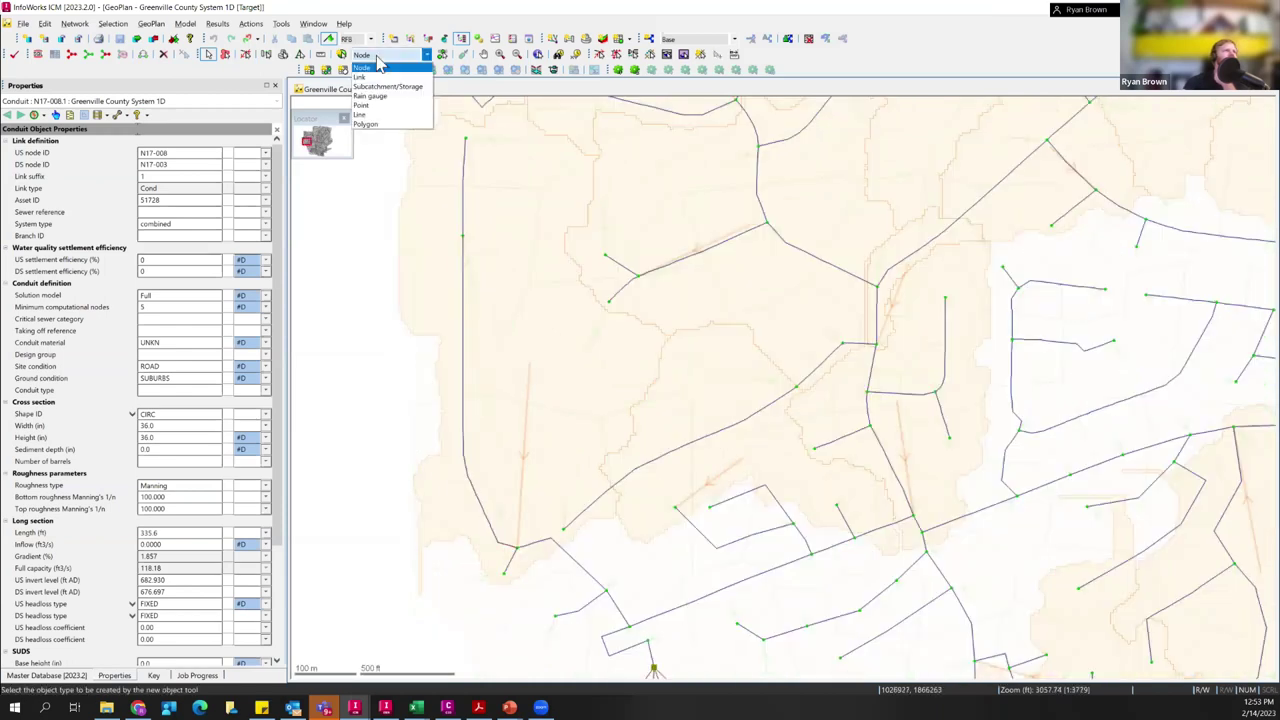
{"action": "left_click", "coordinate": [387, 107]}
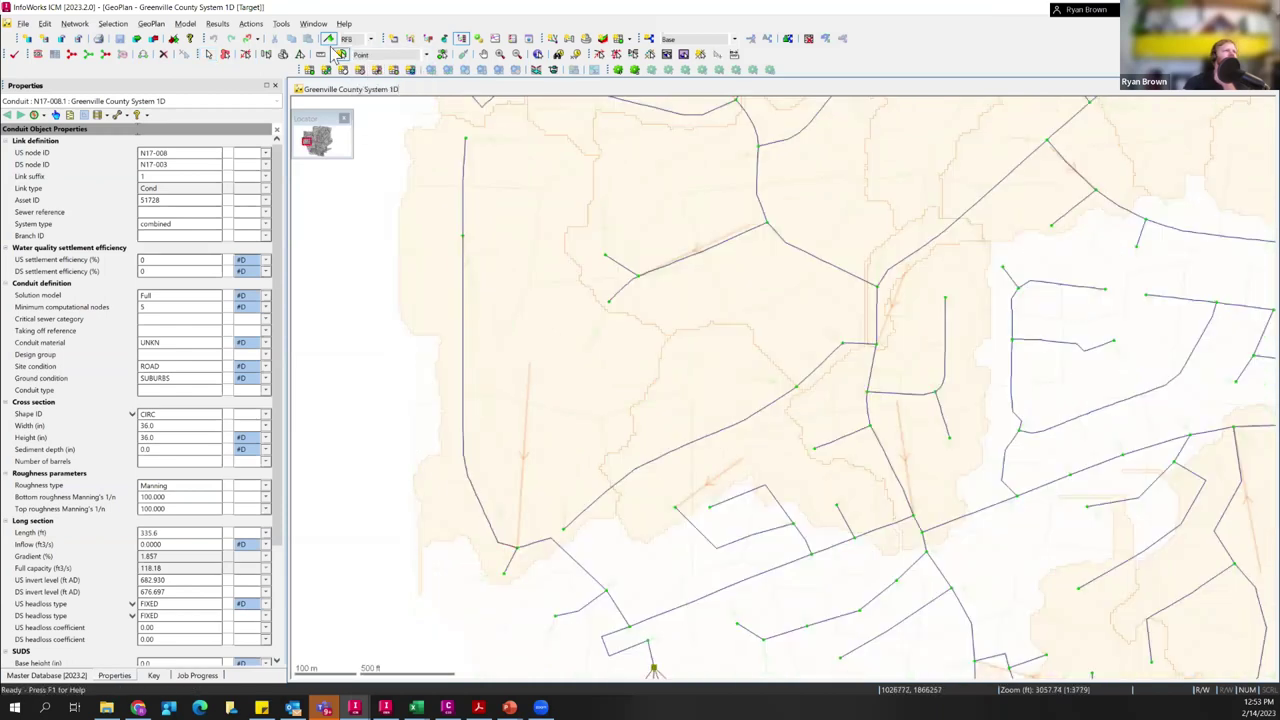
{"action": "left_click", "coordinate": [467, 384]}
{"action": "left_click", "coordinate": [637, 356]}
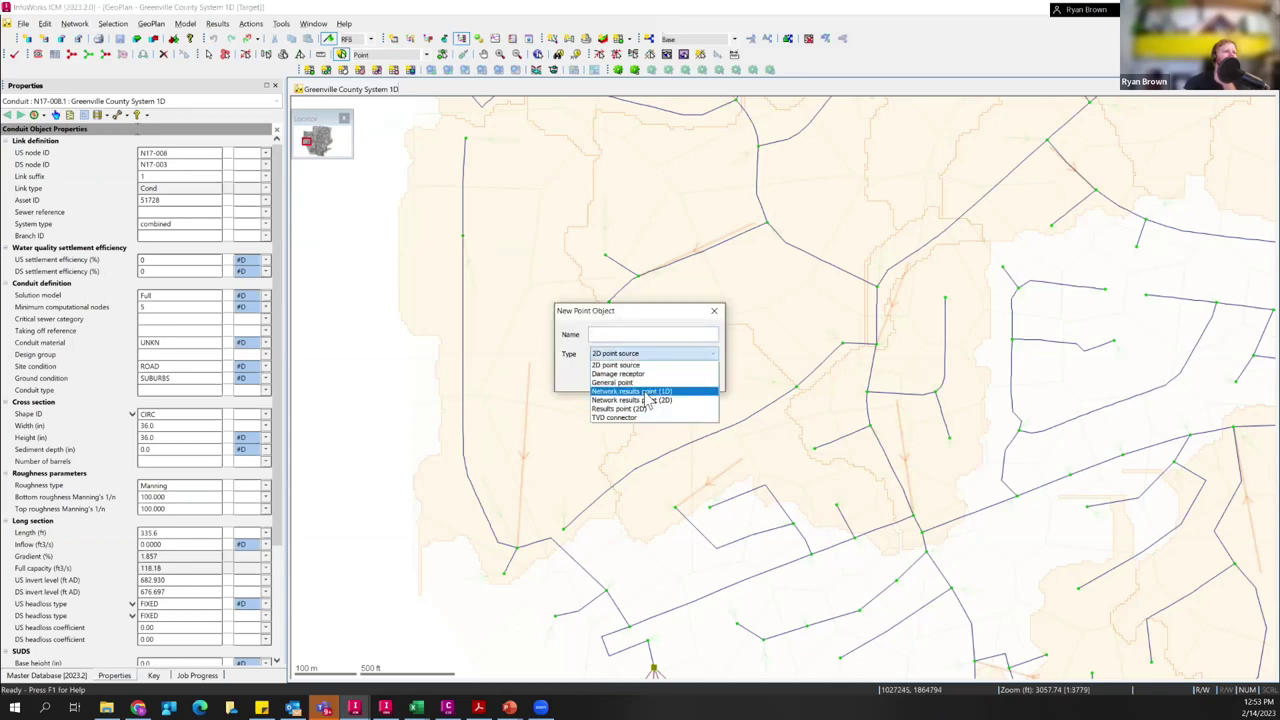
{"action": "left_click", "coordinate": [645, 392]}
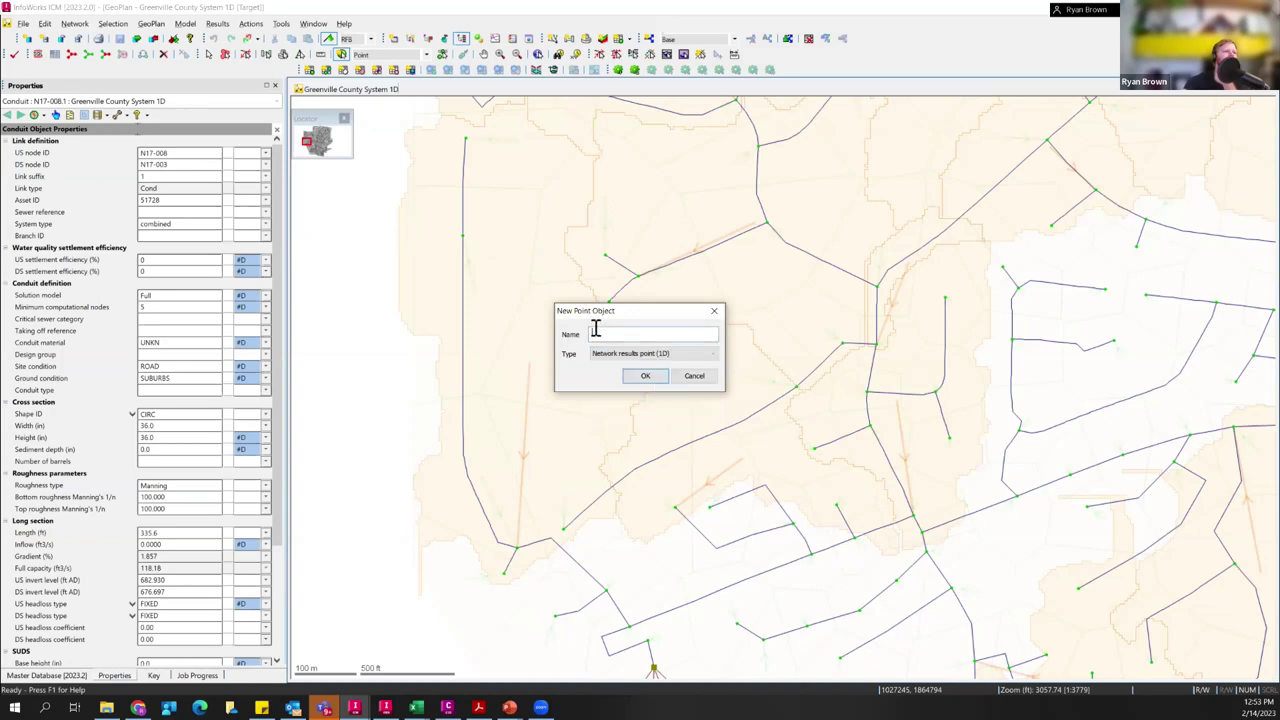
{"action": "left_click", "coordinate": [655, 378]}
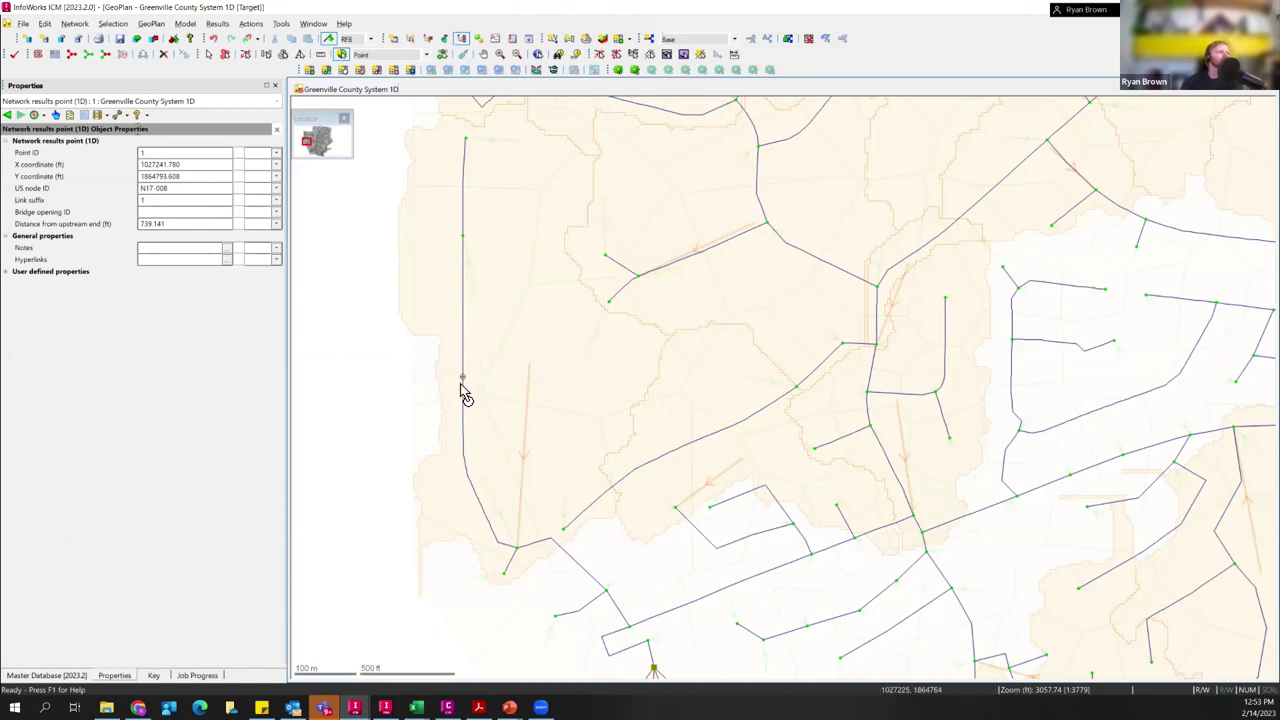
Examine the results point's location on the conduit and its distance from the upstream end
{"action": "scroll", "coordinate": [463, 398], "scroll_direction": "up", "scroll_amount": 5}
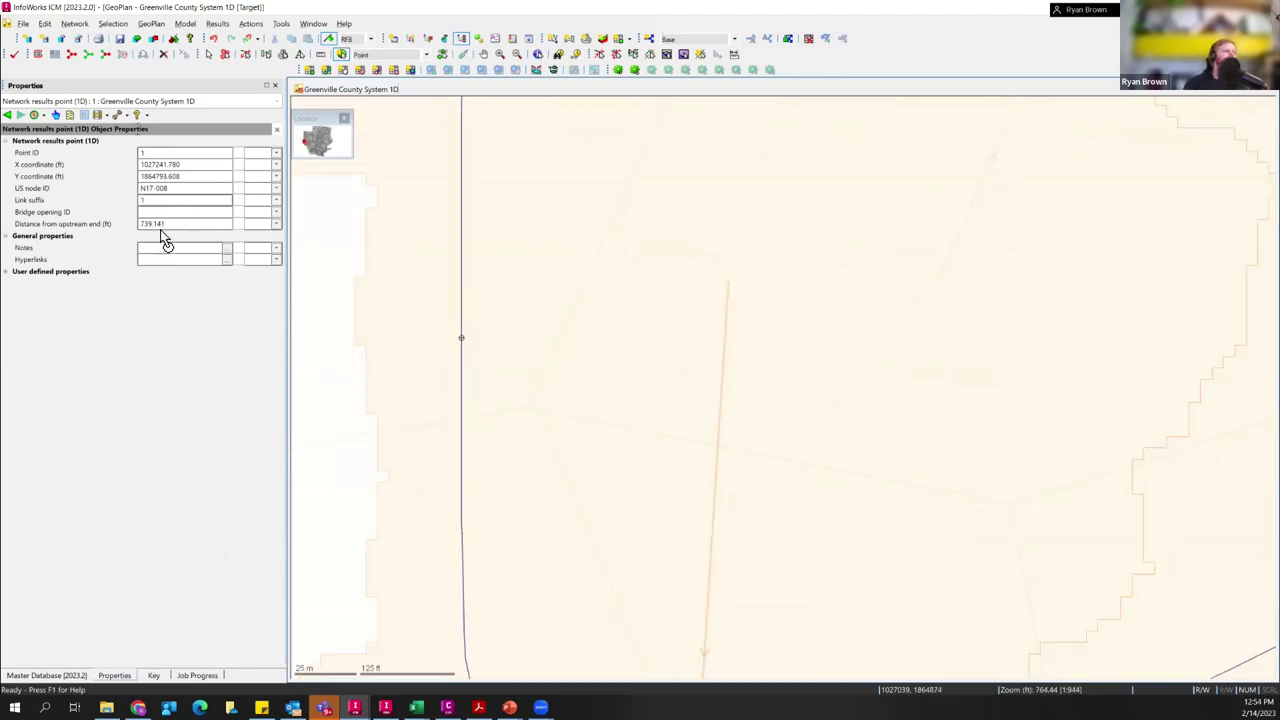
{"action": "left_click", "coordinate": [162, 224]}
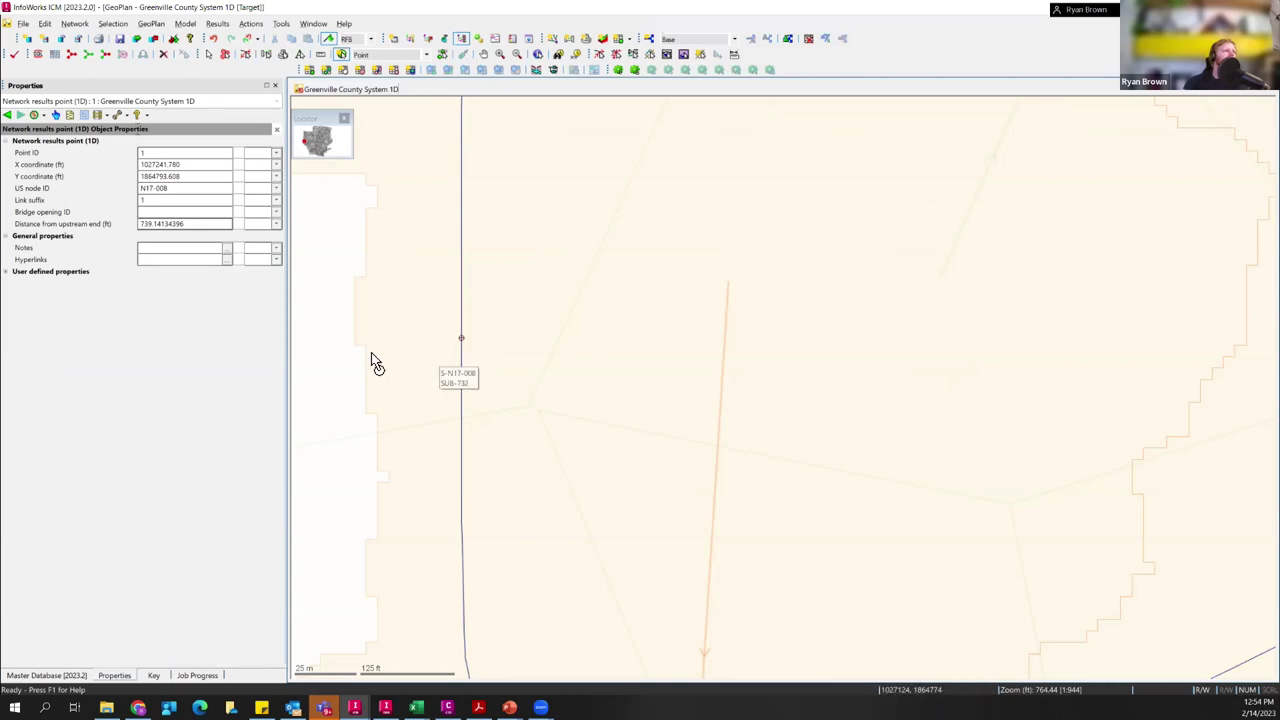
{"action": "scroll", "coordinate": [372, 364], "scroll_direction": "down", "scroll_amount": 2}
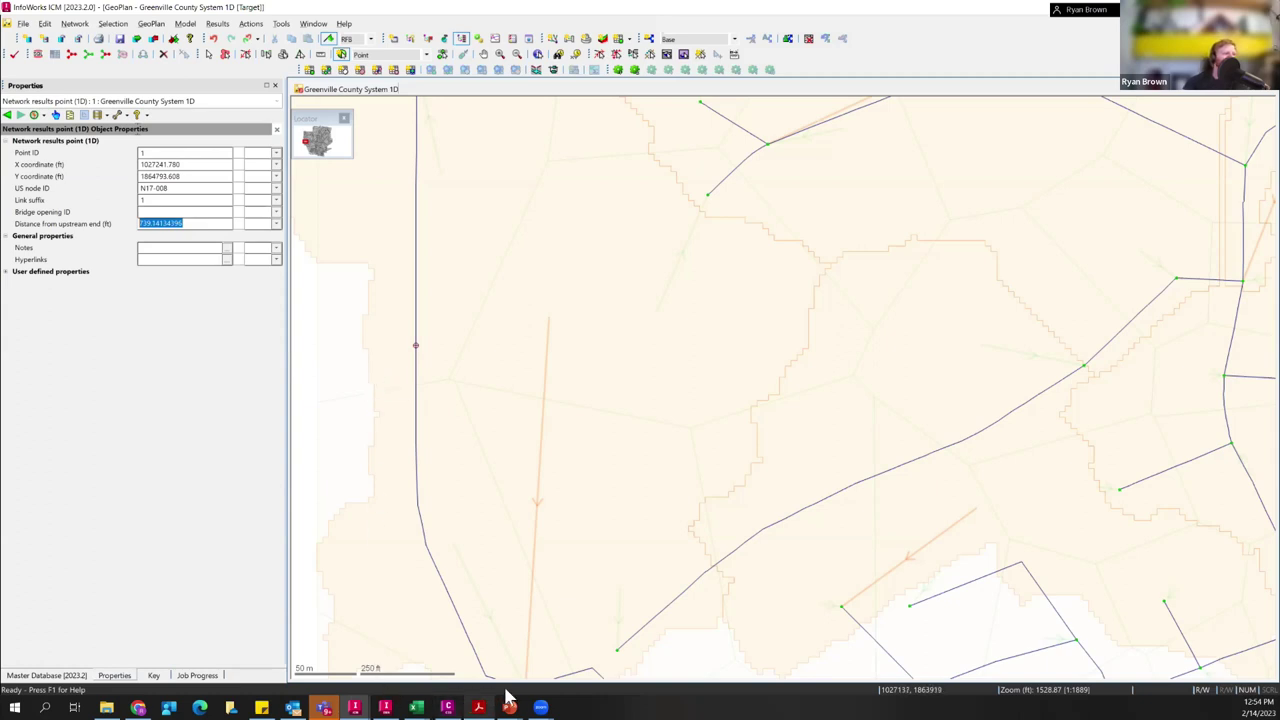
Switch to the PowerPoint slide show with the closing Water Talks slide
{"action": "mouse_move", "coordinate": [508, 693]}
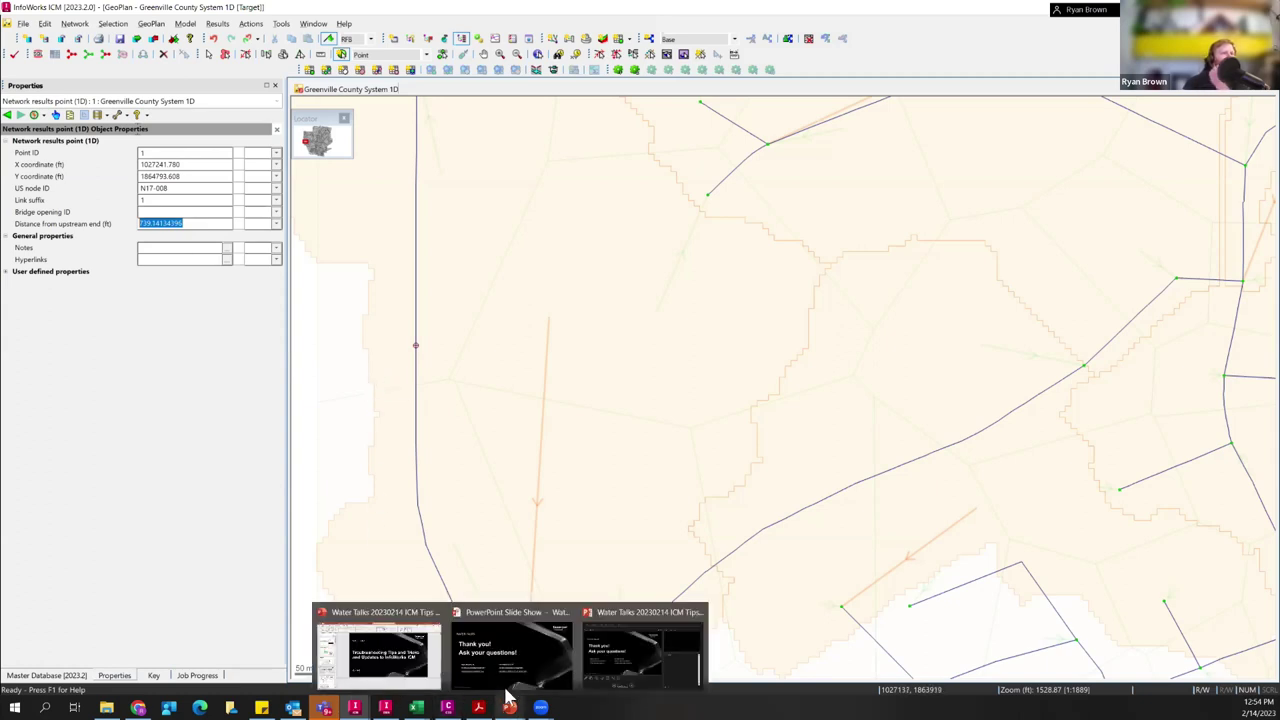
{"action": "left_click", "coordinate": [485, 640]}
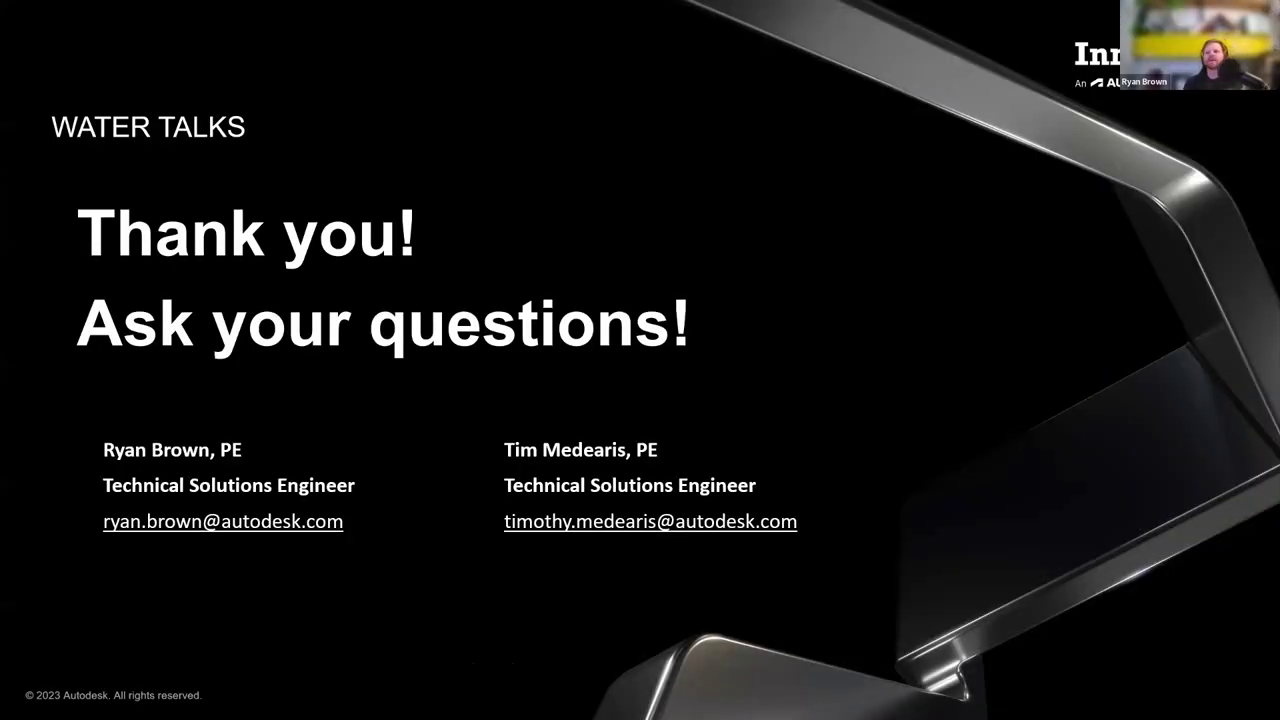